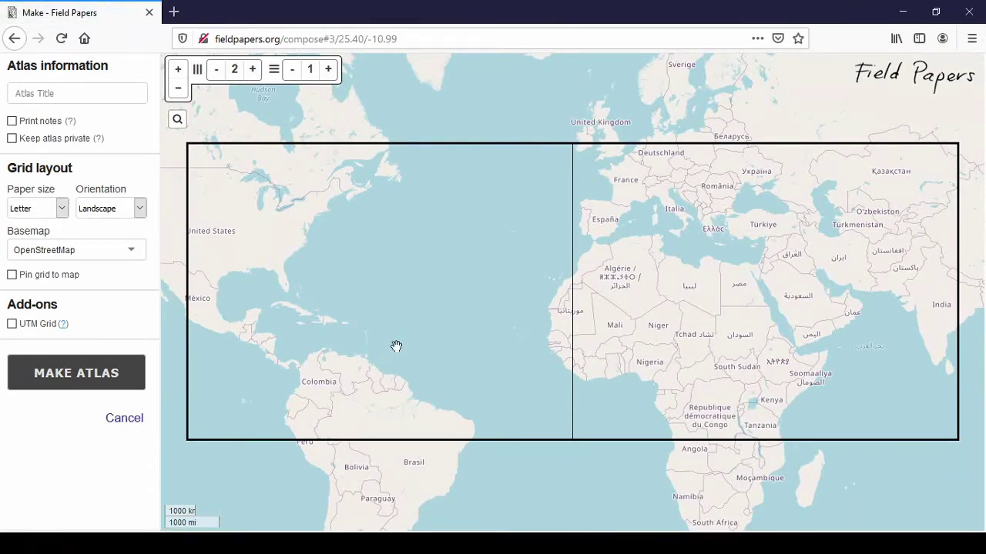
# Step: Pan and zoom from the world view to Irishtown in Kilkenny, framed within the two-page atlas grid
pyautogui.moveTo(543, 215); pyautogui.dragTo(520, 311)
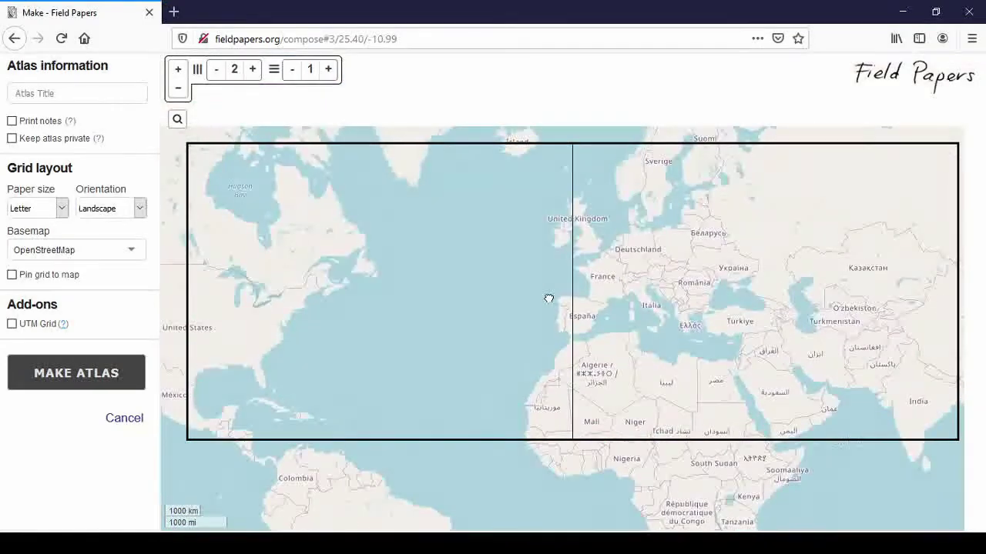
pyautogui.scroll(4, 561, 237)
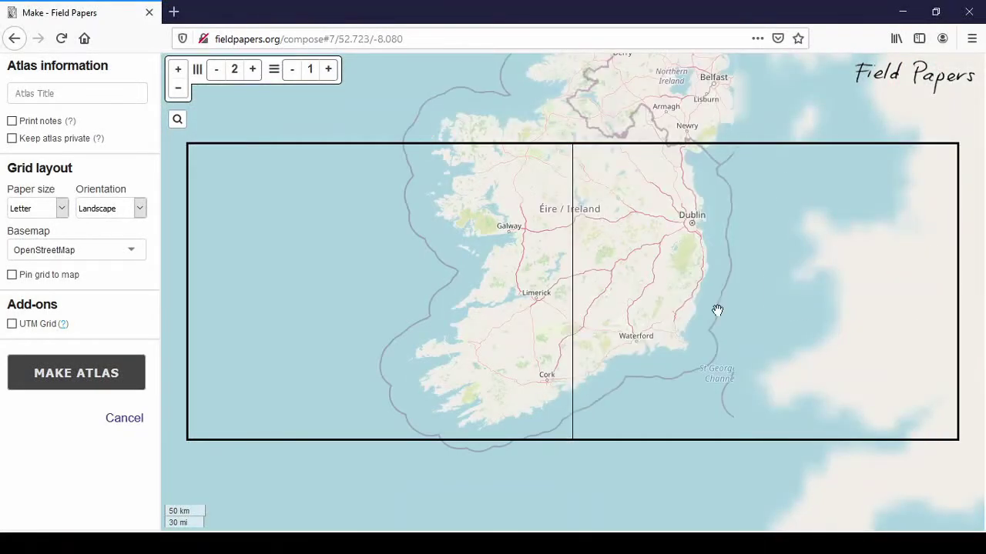
pyautogui.moveTo(635, 306); pyautogui.dragTo(560, 304)
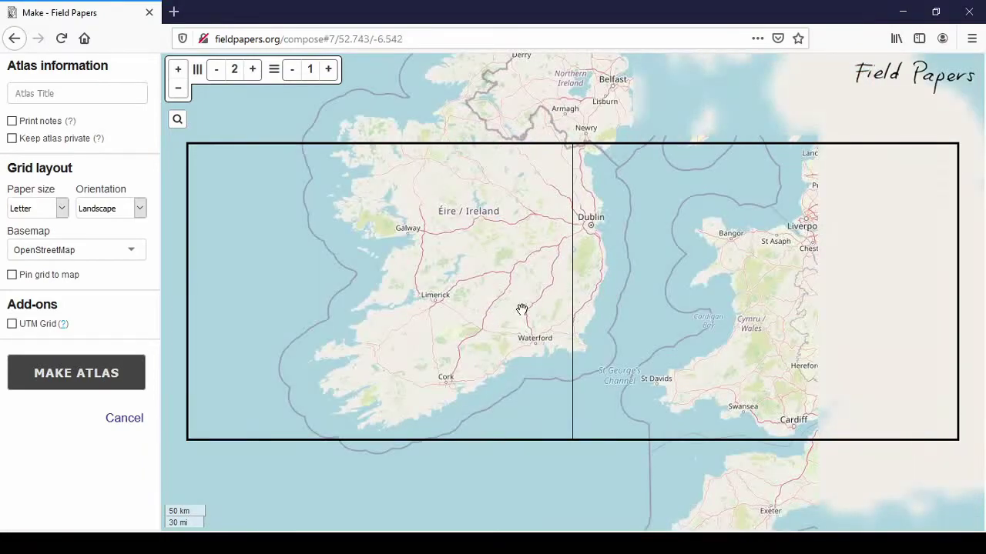
pyautogui.scroll(2, 524, 310)
pyautogui.scroll(5, 538, 271)
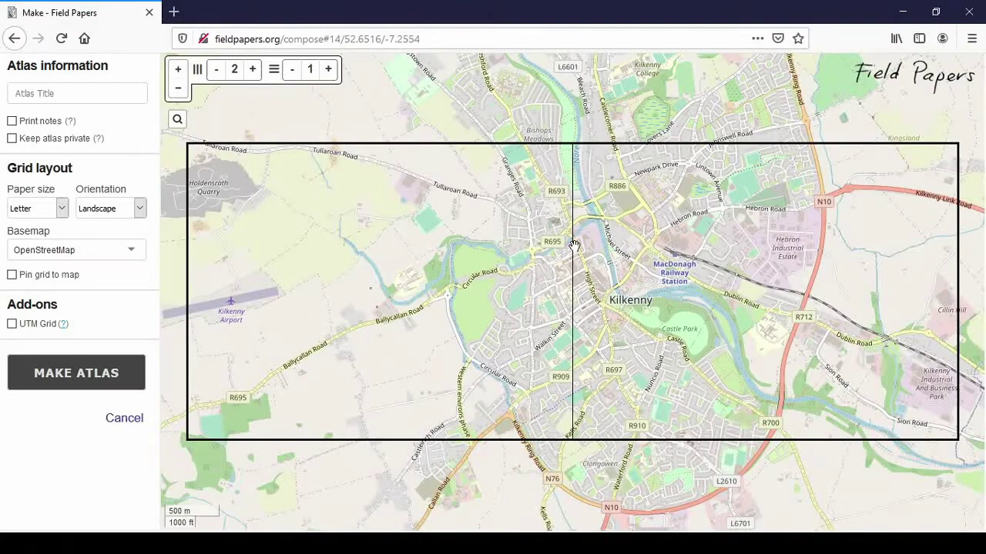
pyautogui.scroll(4, 554, 288)
pyautogui.scroll(1, 550, 188)
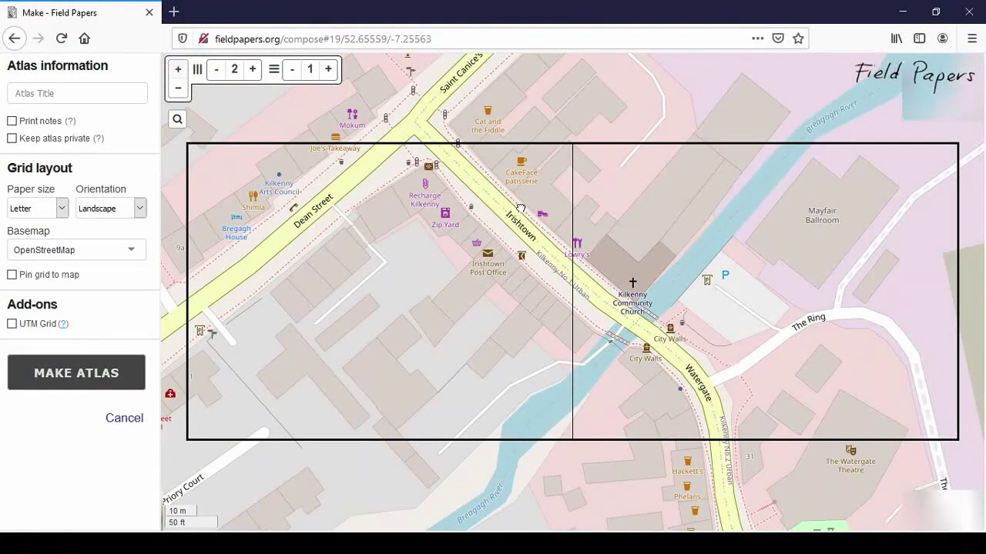
pyautogui.moveTo(520, 208); pyautogui.dragTo(483, 235)
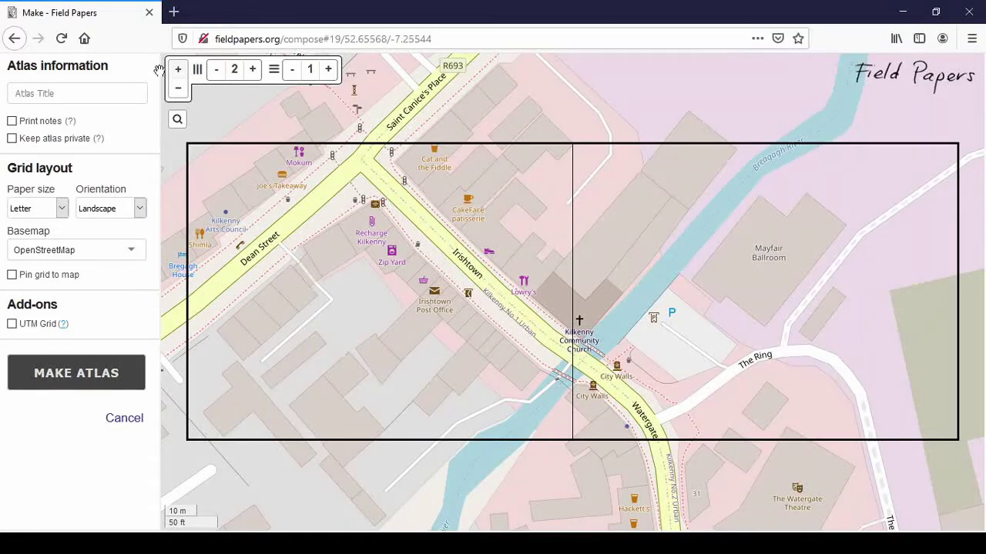
# Step: Title the atlas 'Irishtown' and set its paper size to A4
pyautogui.click(63, 93)
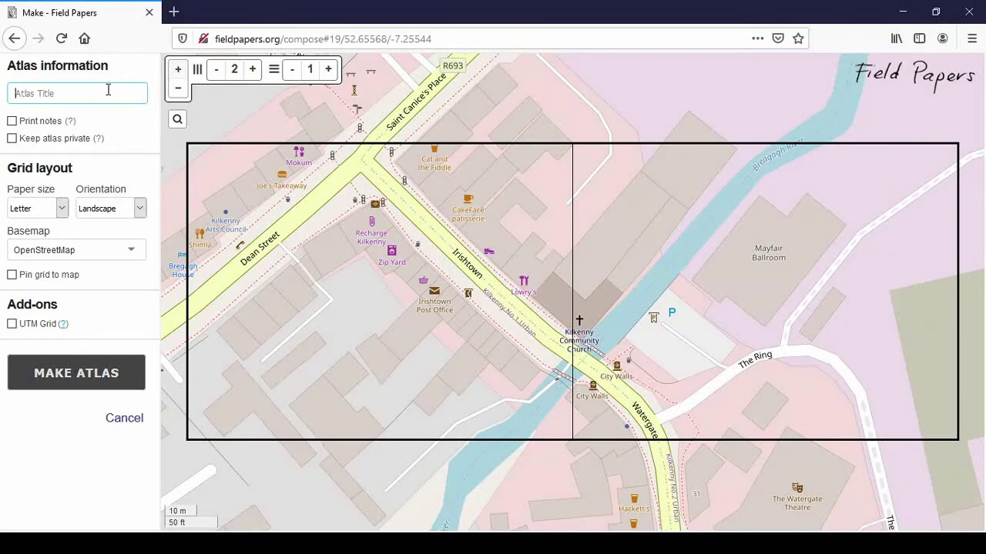
pyautogui.write('Irishtown')
pyautogui.click(61, 209)
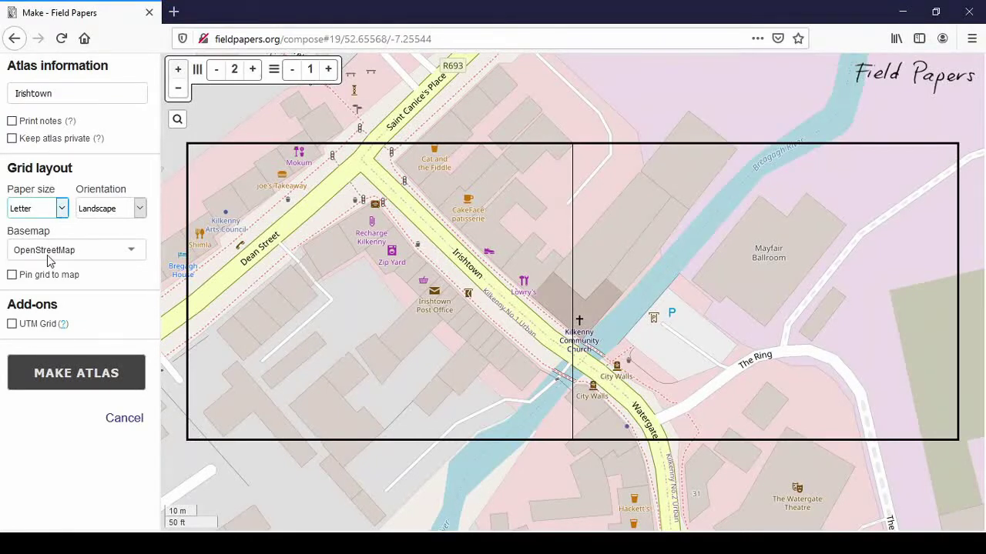
pyautogui.press('Down')
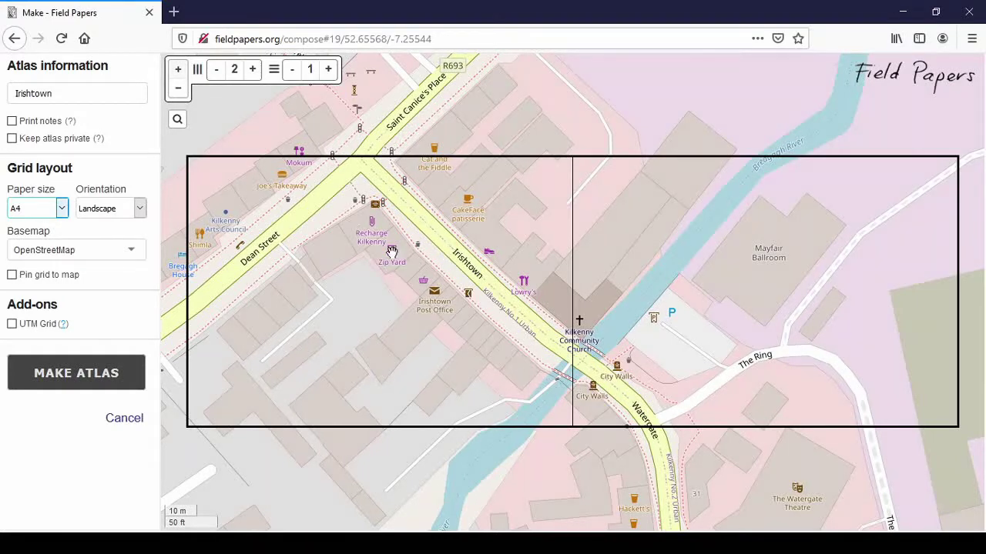
# Step: Reposition the map over Irishtown and reduce the atlas to a single page column
pyautogui.moveTo(449, 245); pyautogui.dragTo(394, 279)
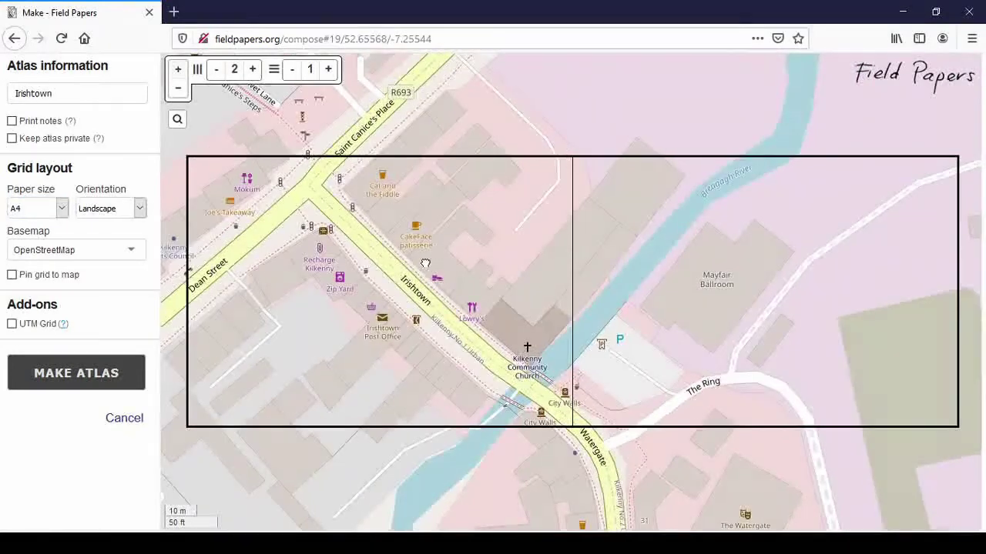
pyautogui.moveTo(437, 248); pyautogui.dragTo(418, 260)
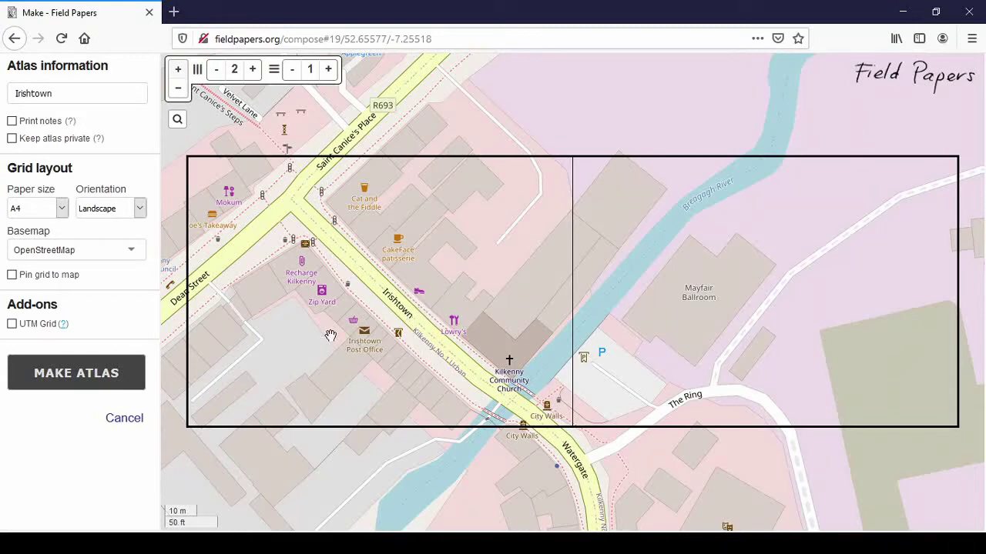
pyautogui.moveTo(342, 333); pyautogui.dragTo(344, 324)
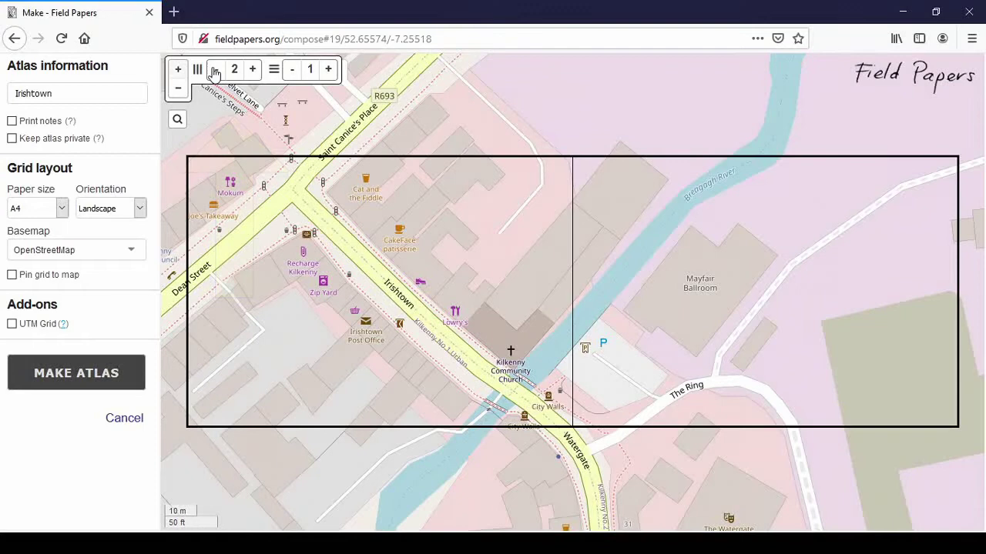
pyautogui.click(216, 69)
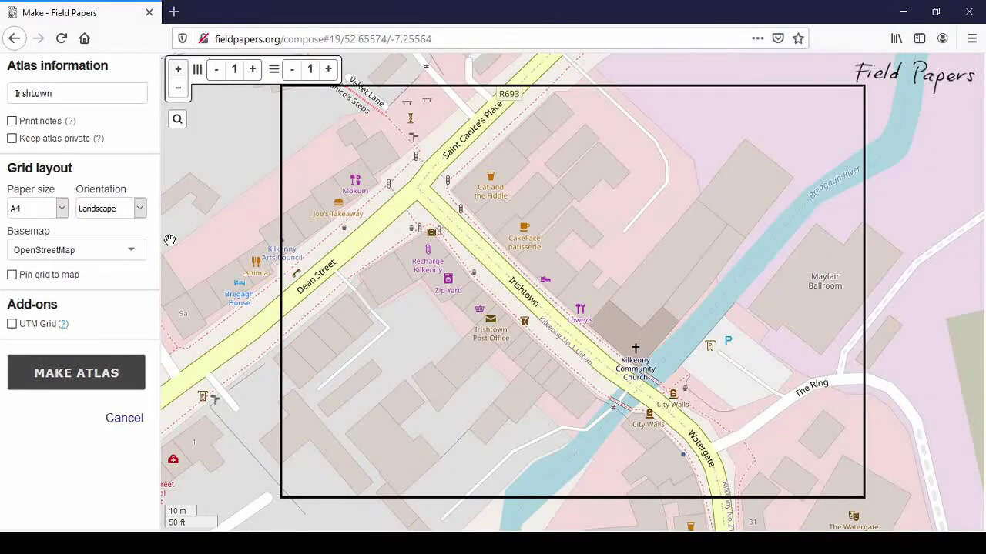
# Step: Try the Black & White basemap, zoom one level closer on Irishtown, then switch to Satellite + Labels
pyautogui.click(130, 254)
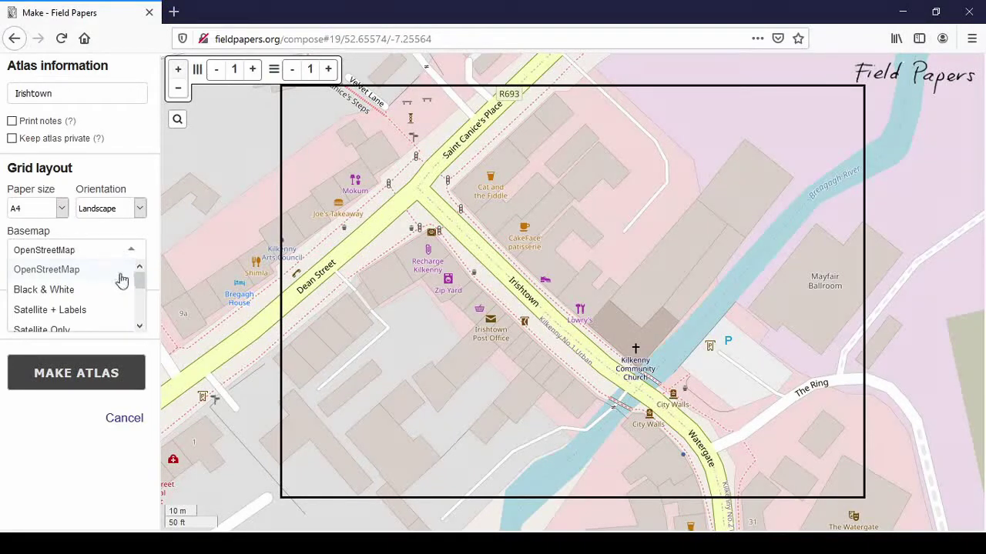
pyautogui.click(81, 291)
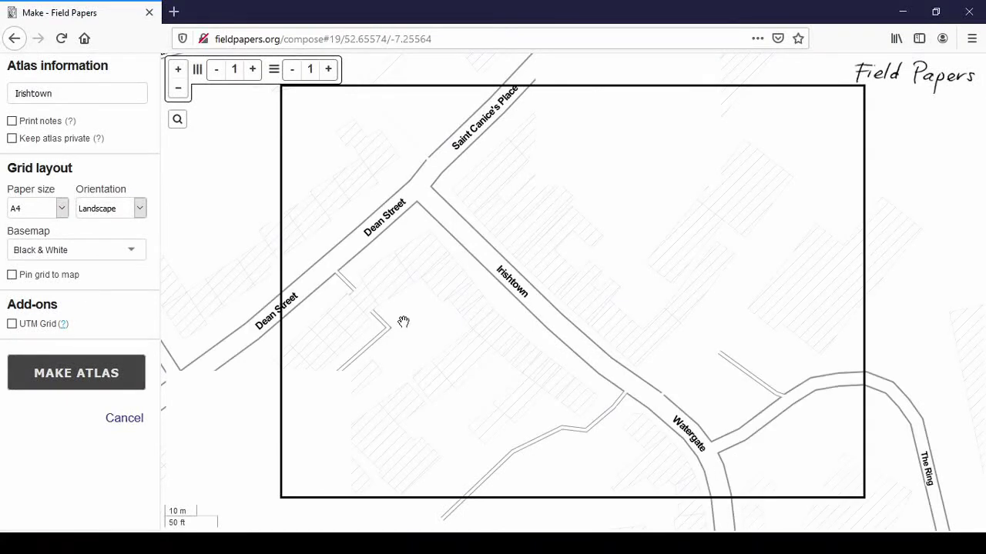
pyautogui.scroll(1, 547, 294)
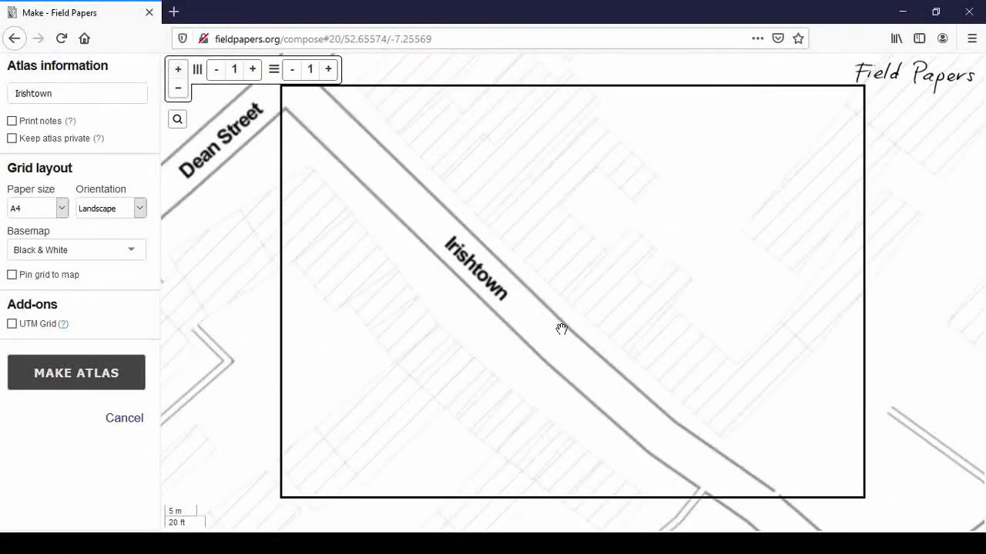
pyautogui.moveTo(505, 350); pyautogui.dragTo(548, 356)
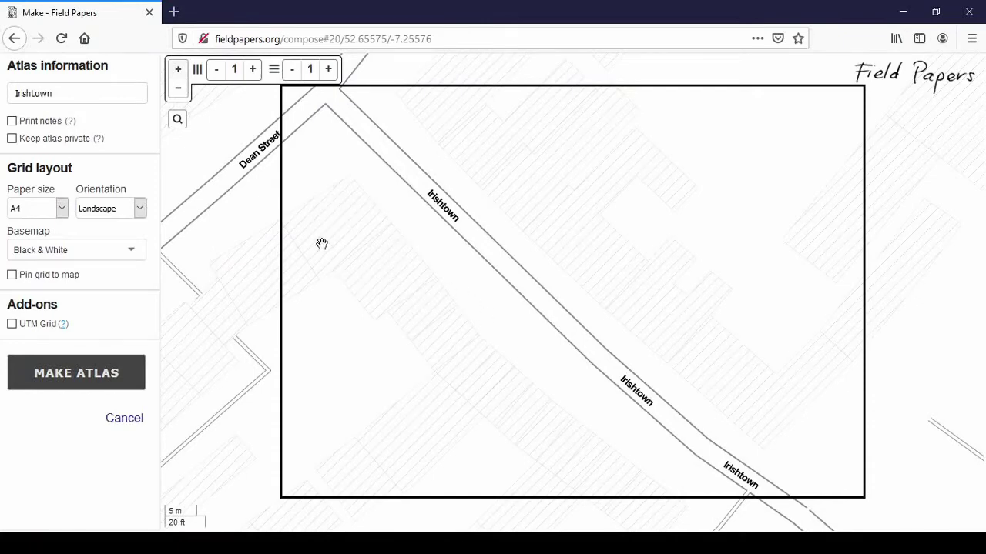
pyautogui.moveTo(486, 194); pyautogui.dragTo(522, 205)
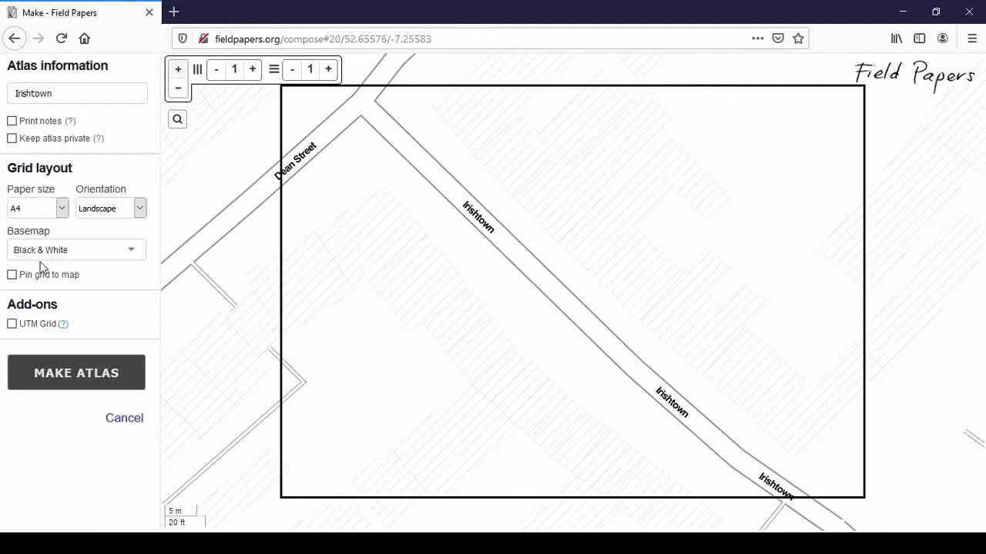
pyautogui.click(60, 251)
pyautogui.click(80, 311)
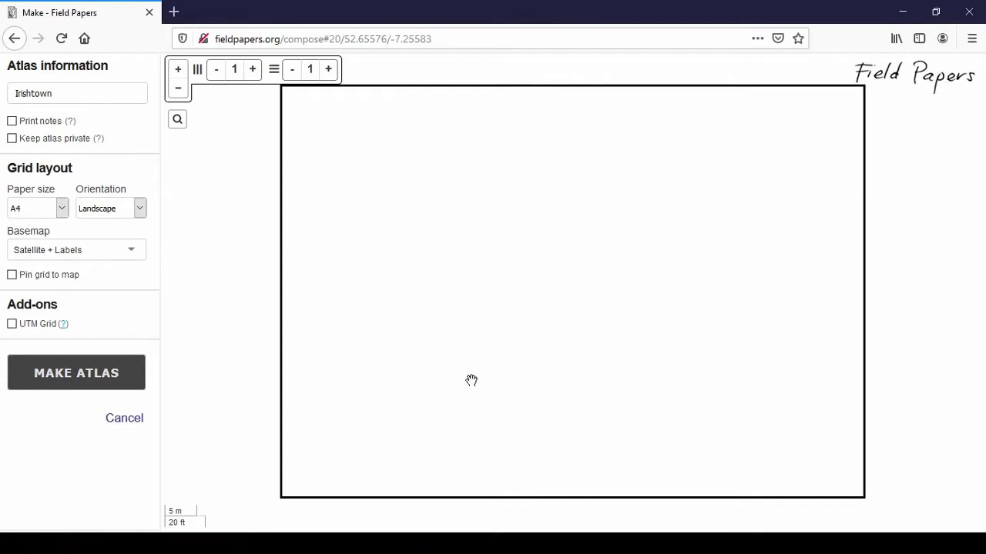
# Step: Switch the basemap to Satellite Only, then to Humanitarian, and zoom in on Irishtown
pyautogui.scroll(-1, 526, 315)
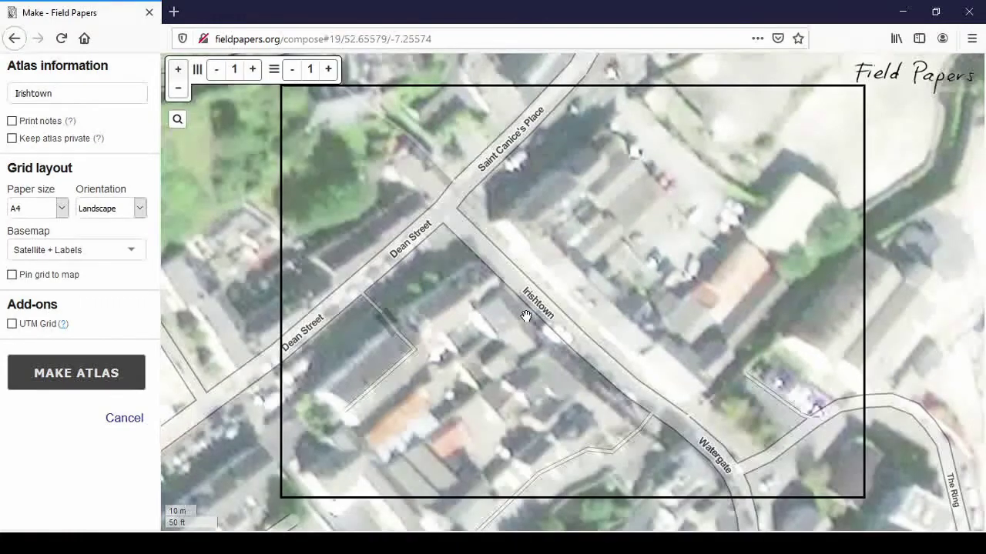
pyautogui.click(94, 253)
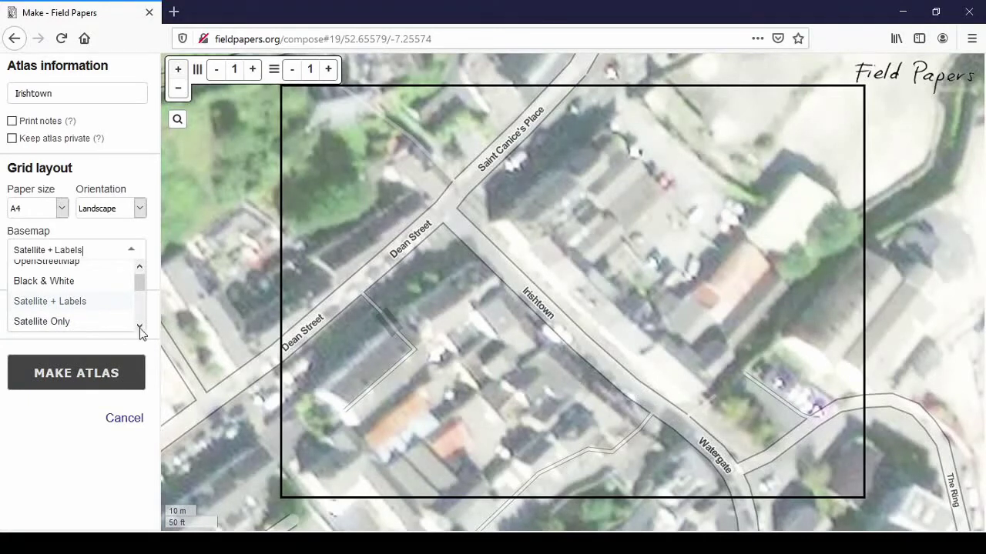
pyautogui.click(47, 324)
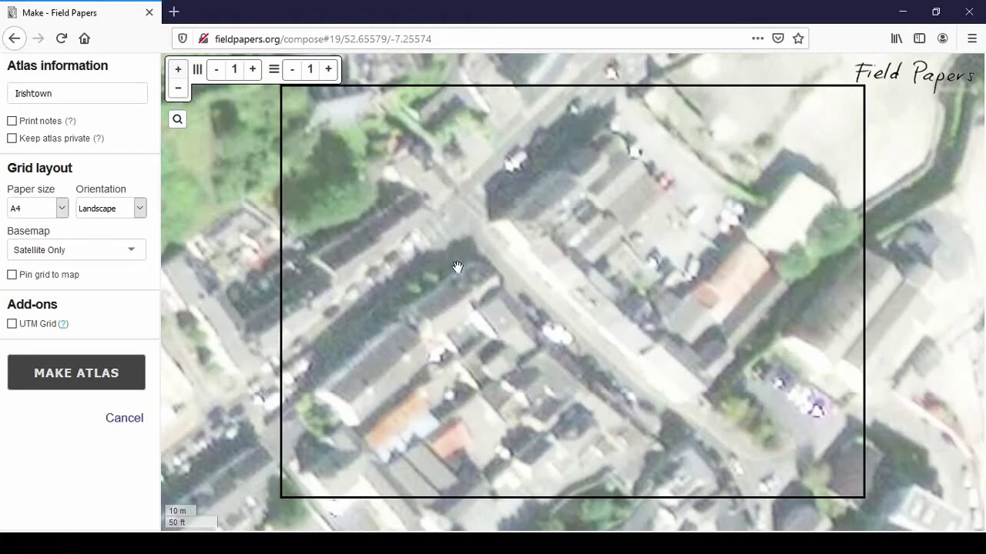
pyautogui.click(73, 254)
pyautogui.click(70, 321)
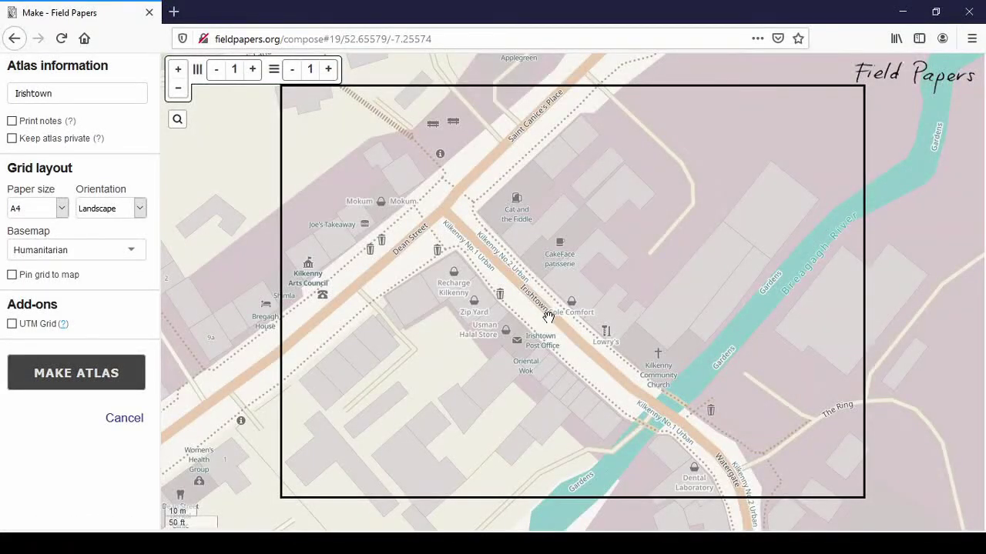
pyautogui.scroll(1, 549, 318)
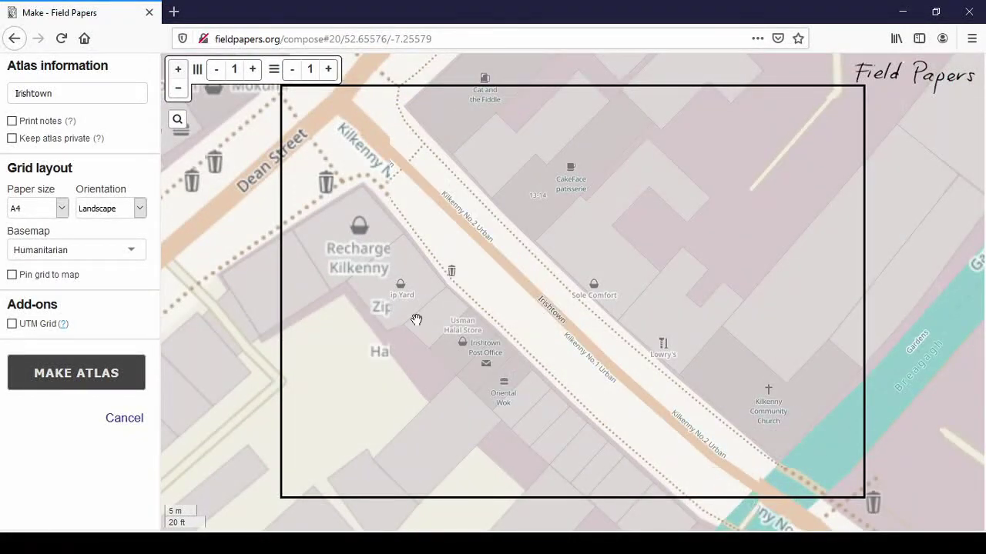
# Step: Try the Mapbox Satellite basemap, then settle on OpenCycleMap and zoom out
pyautogui.click(31, 249)
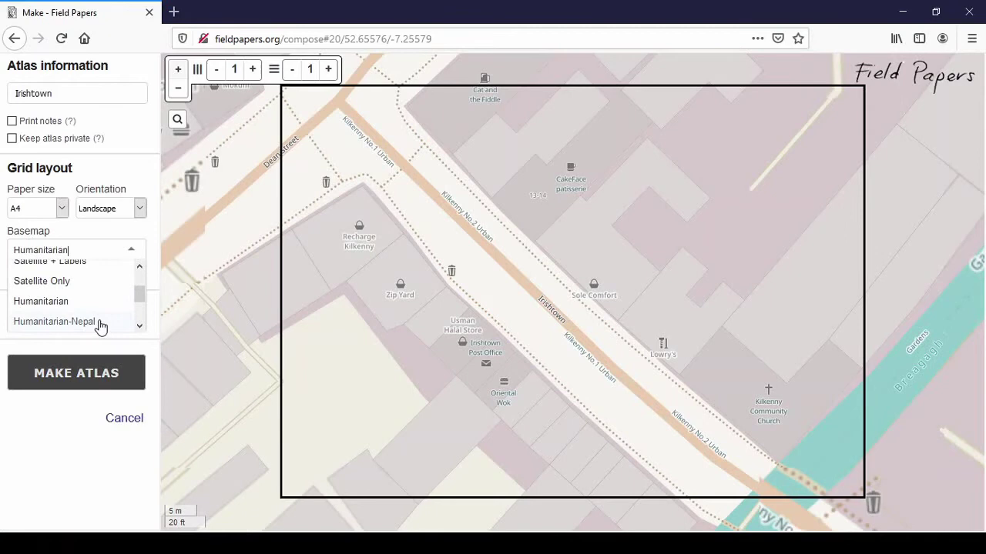
pyautogui.moveTo(138, 292); pyautogui.dragTo(140, 310)
pyautogui.click(49, 298)
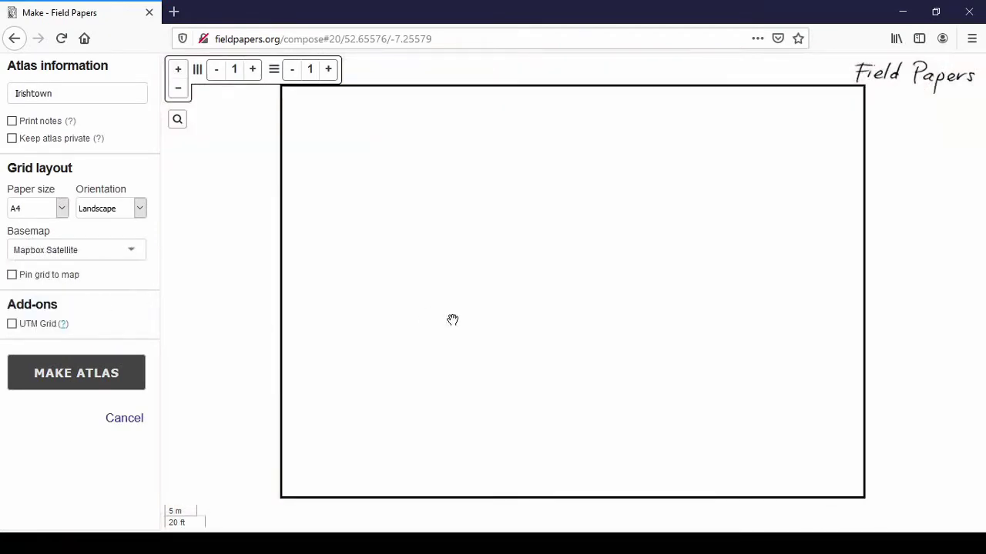
pyautogui.scroll(-1, 452, 319)
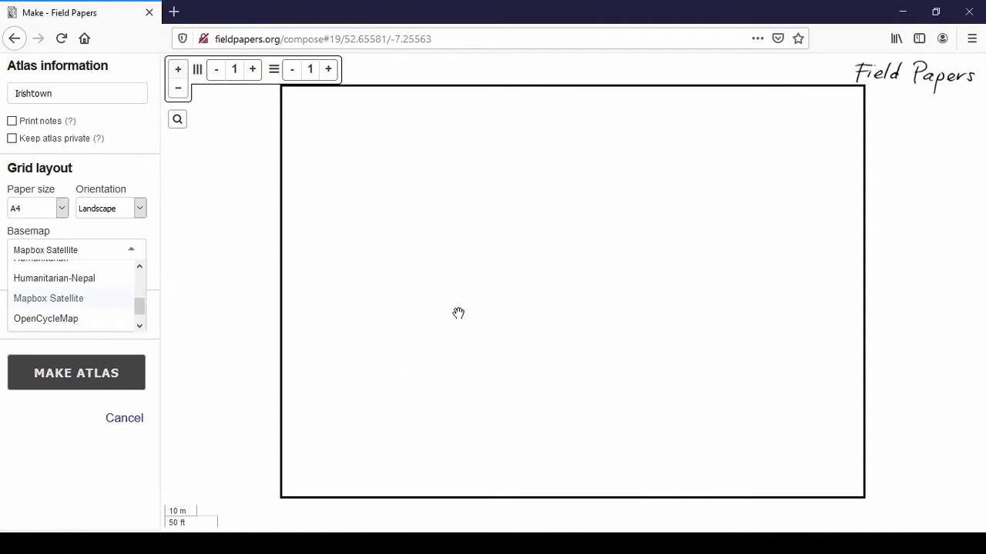
pyautogui.click(80, 318)
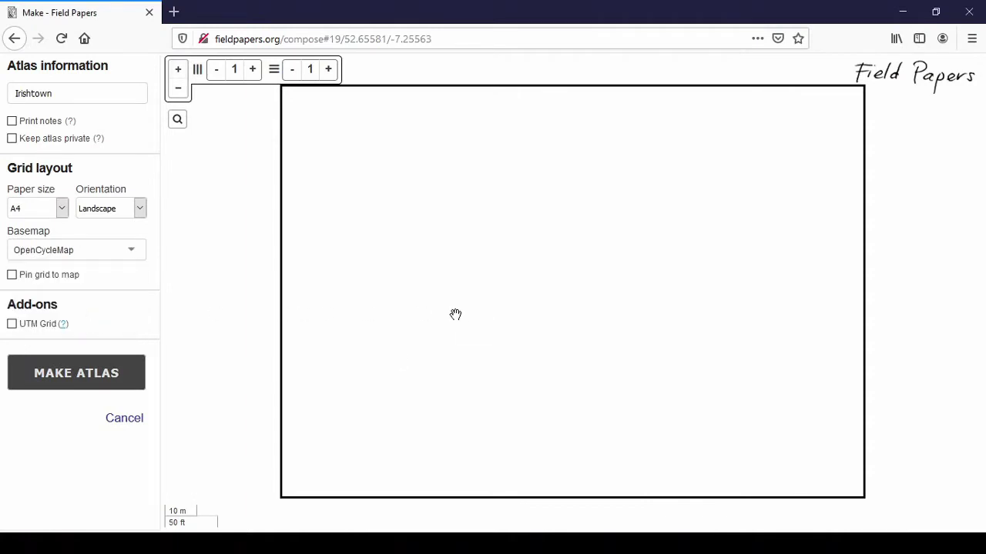
pyautogui.scroll(-1, 478, 374)
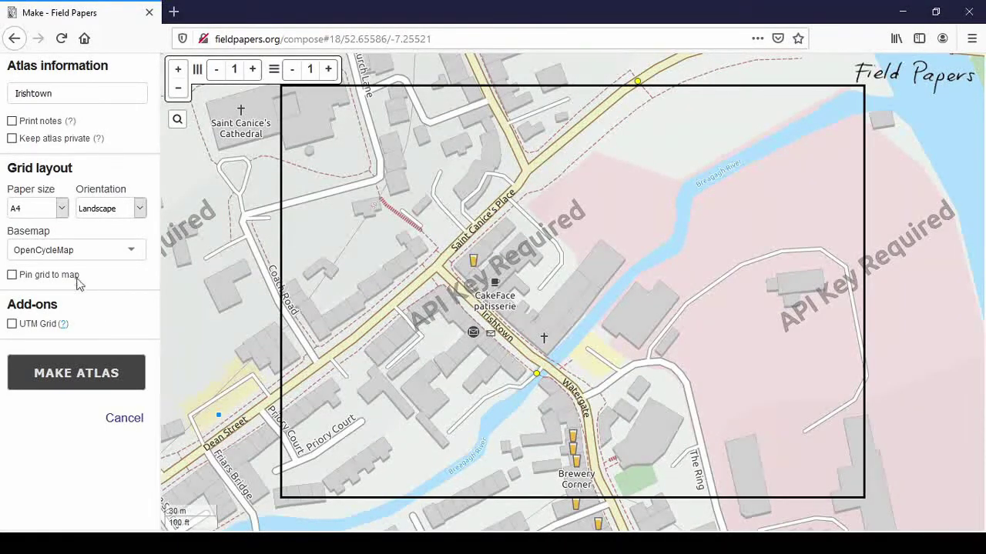
# Step: Reselect the Humanitarian basemap, then zoom and recentre the page on Irishtown between Dean Street and the river
pyautogui.click(38, 250)
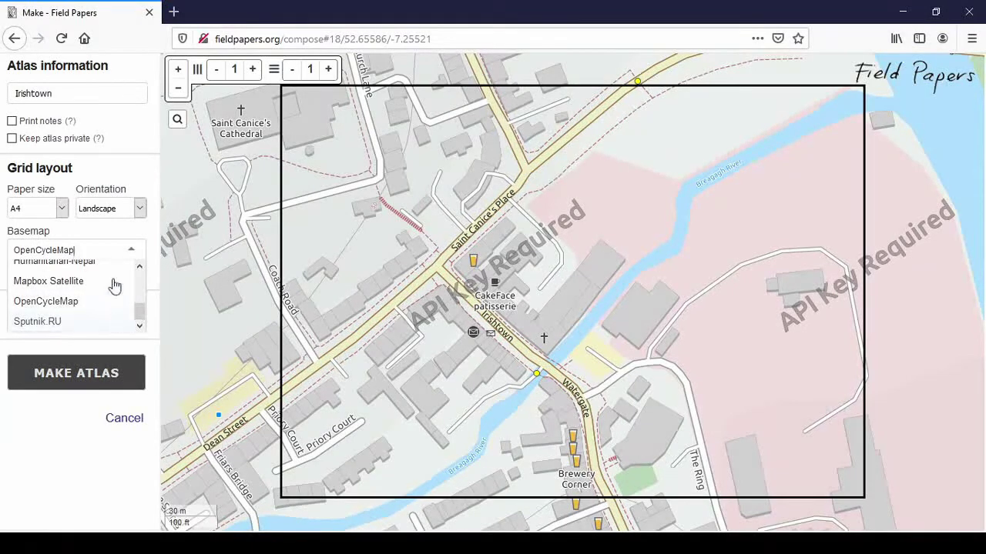
pyautogui.scroll(1, 85, 293)
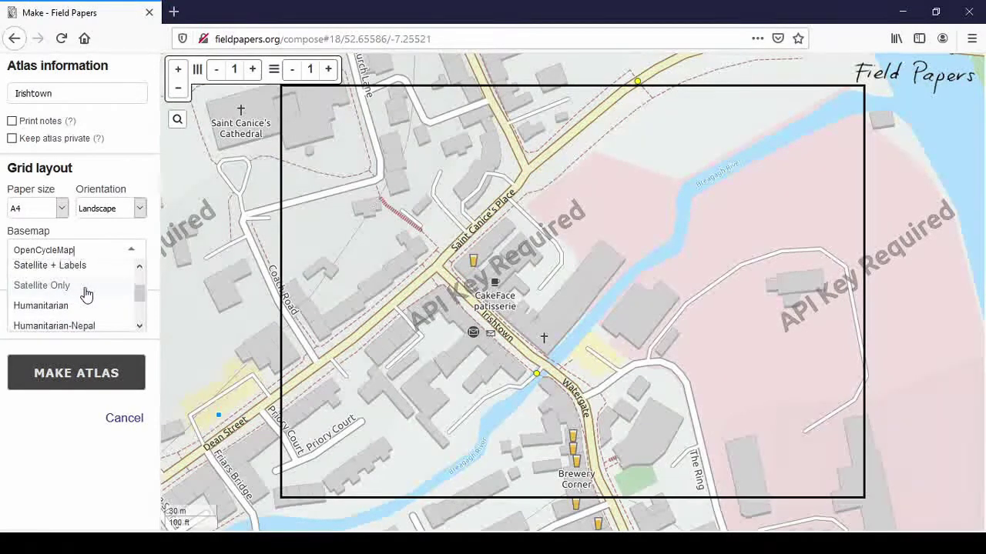
pyautogui.scroll(-1, 88, 291)
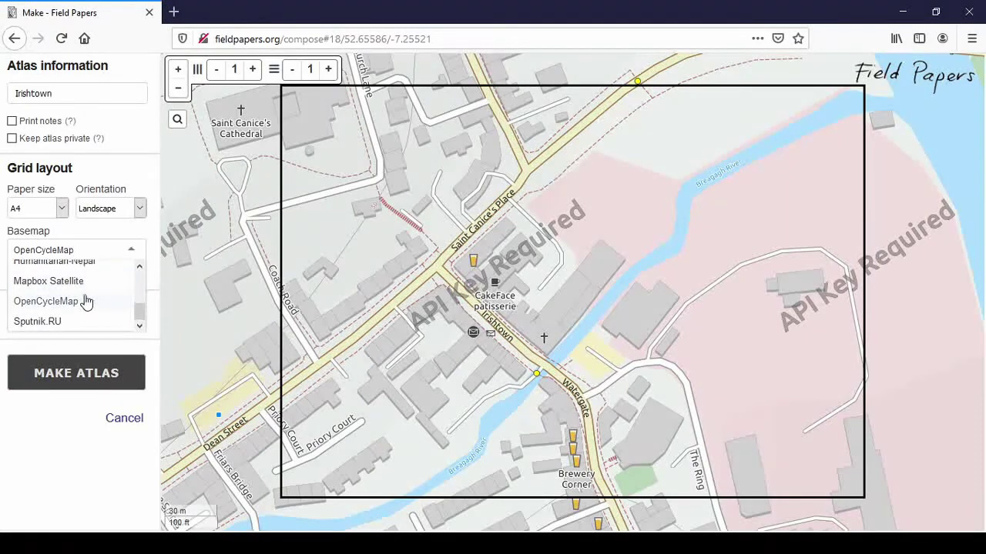
pyautogui.scroll(1, 83, 301)
pyautogui.click(77, 307)
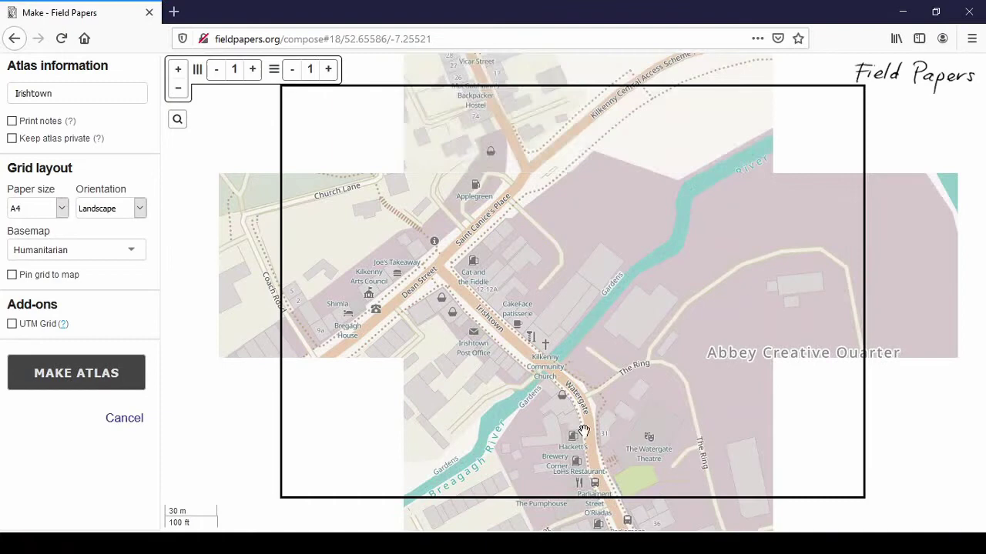
pyautogui.scroll(1, 584, 431)
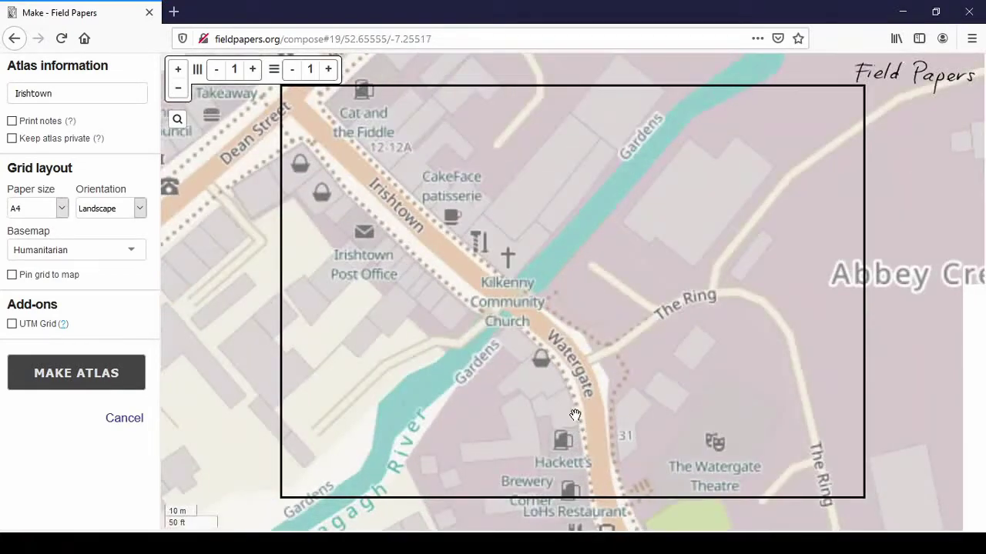
pyautogui.moveTo(523, 339); pyautogui.dragTo(638, 379)
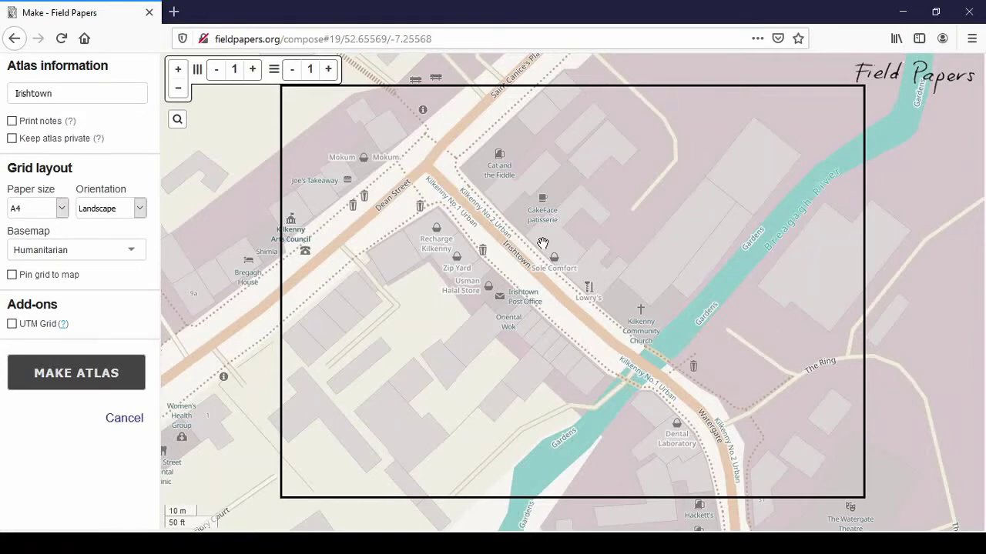
# Step: Switch the basemap to Black & White and frame Irishtown at its Dean Street junction
pyautogui.press('Up')
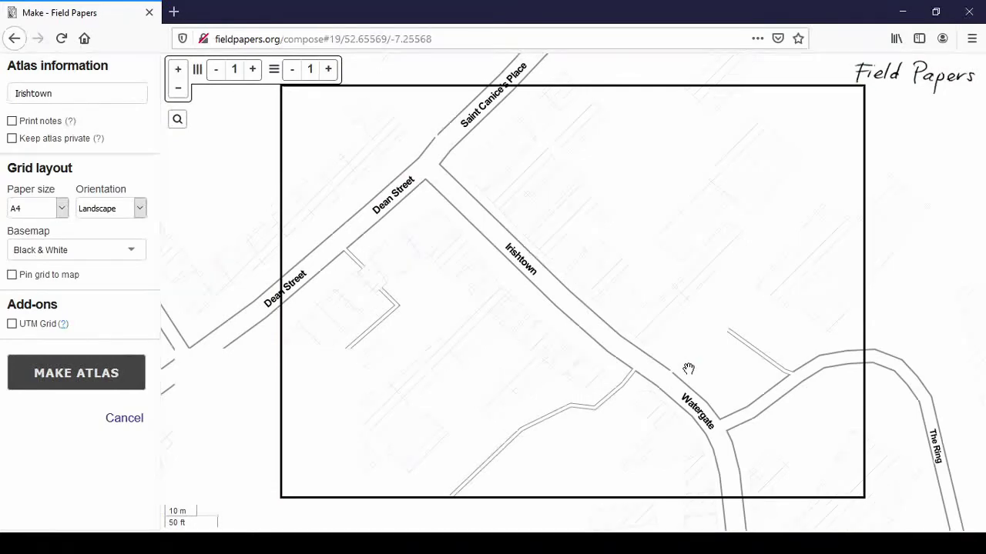
pyautogui.scroll(1, 581, 330)
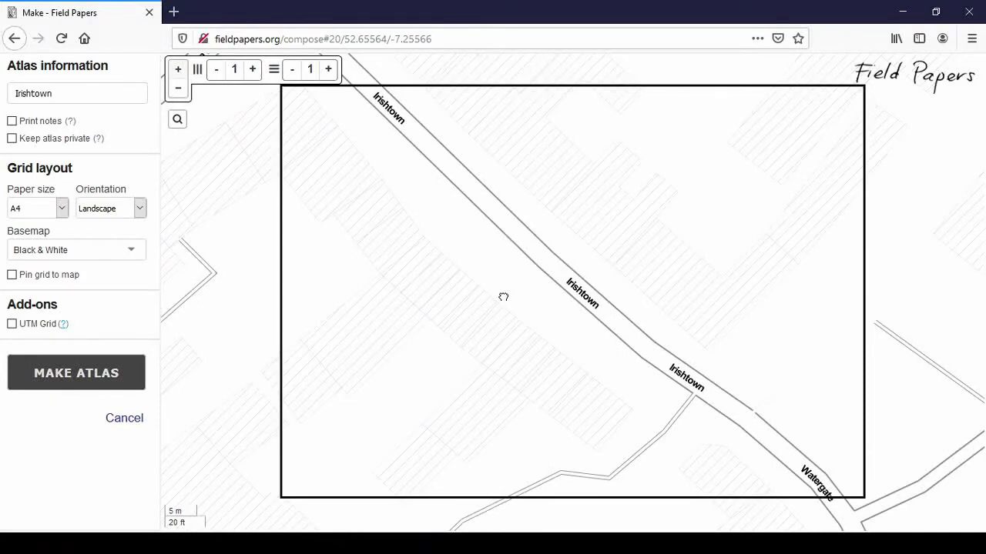
pyautogui.moveTo(503, 297); pyautogui.dragTo(532, 309)
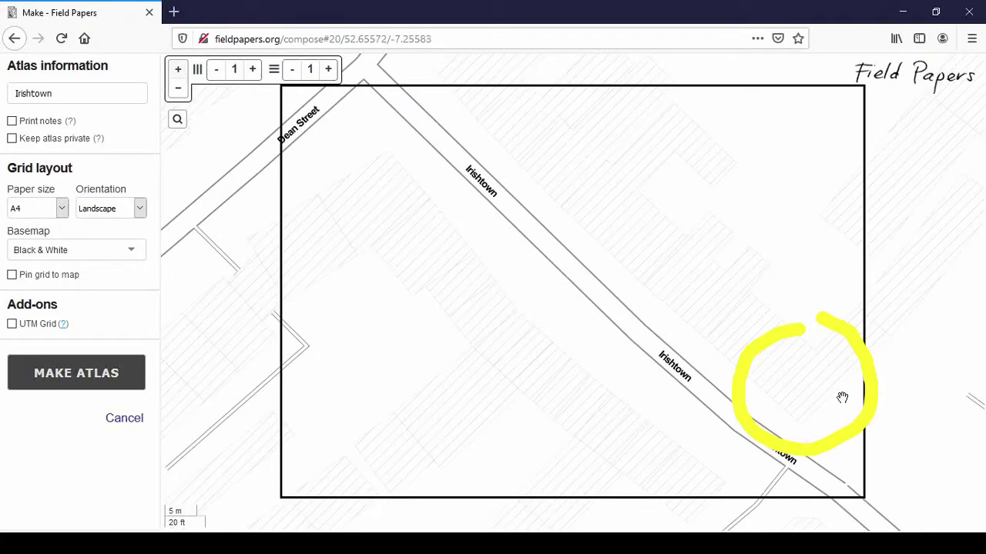
pyautogui.moveTo(460, 325); pyautogui.dragTo(490, 346)
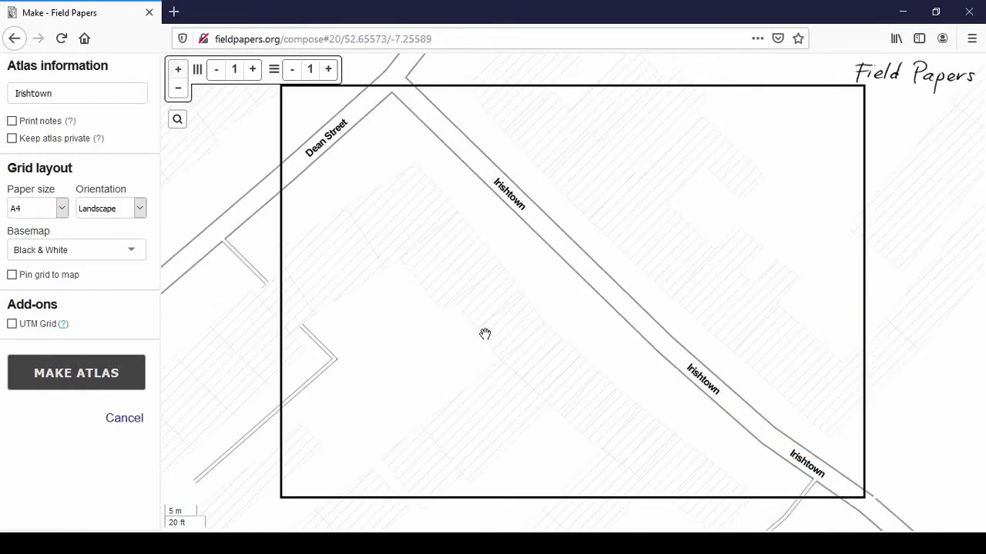
# Step: Try two columns and a second row of pages, then return the atlas to one column
pyautogui.click(252, 70)
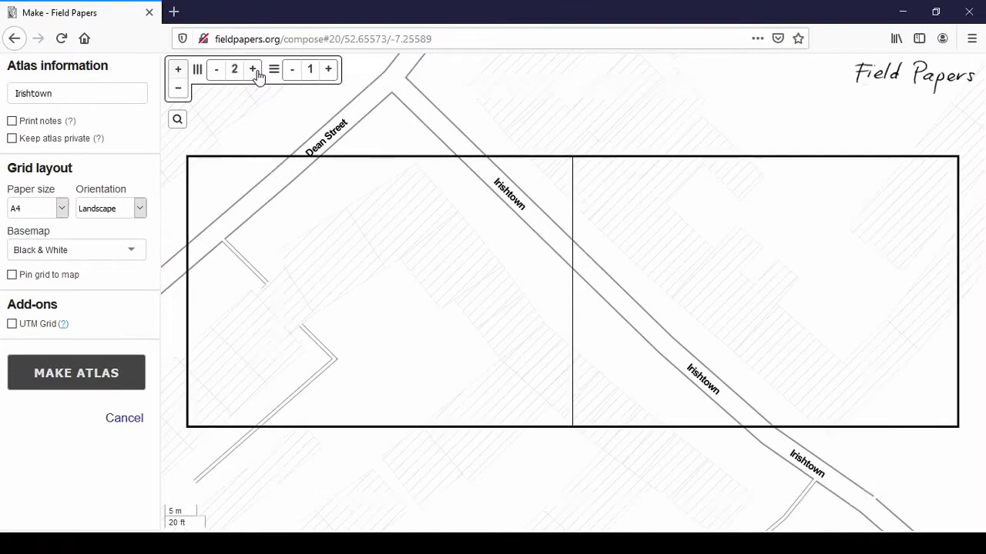
pyautogui.click(329, 69)
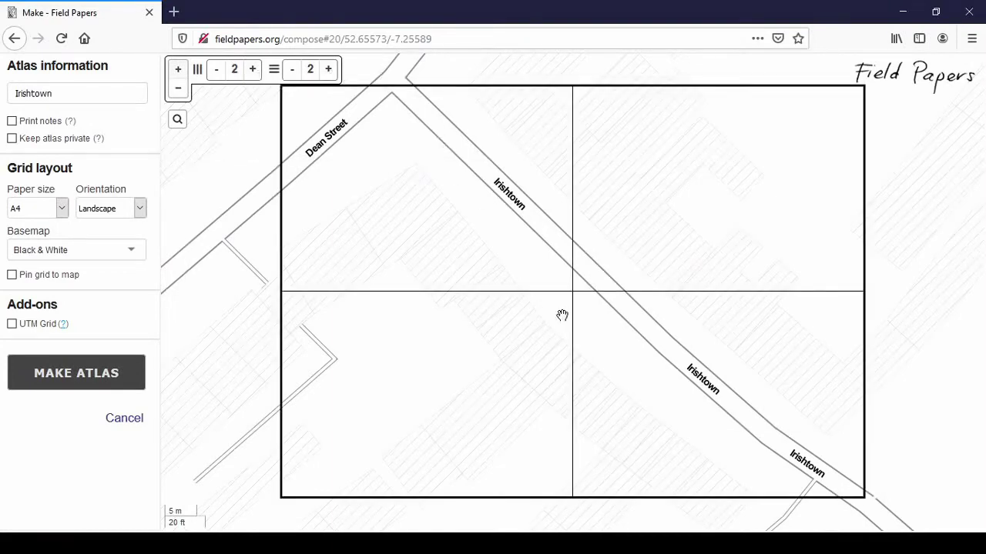
pyautogui.scroll(-1, 563, 316)
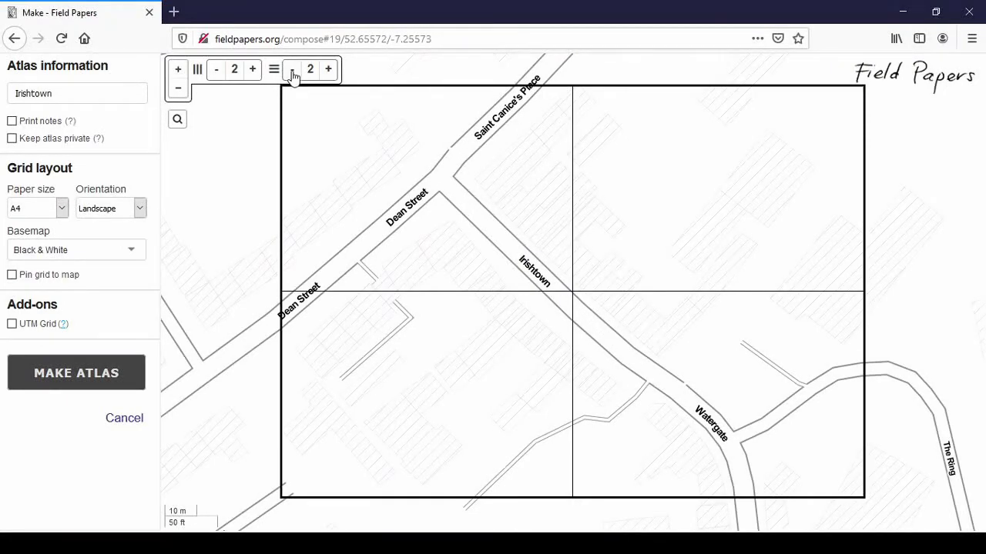
pyautogui.click(219, 71)
# Step: Shift the map along Irishtown within the page and make the atlas
pyautogui.scroll(1, 573, 296)
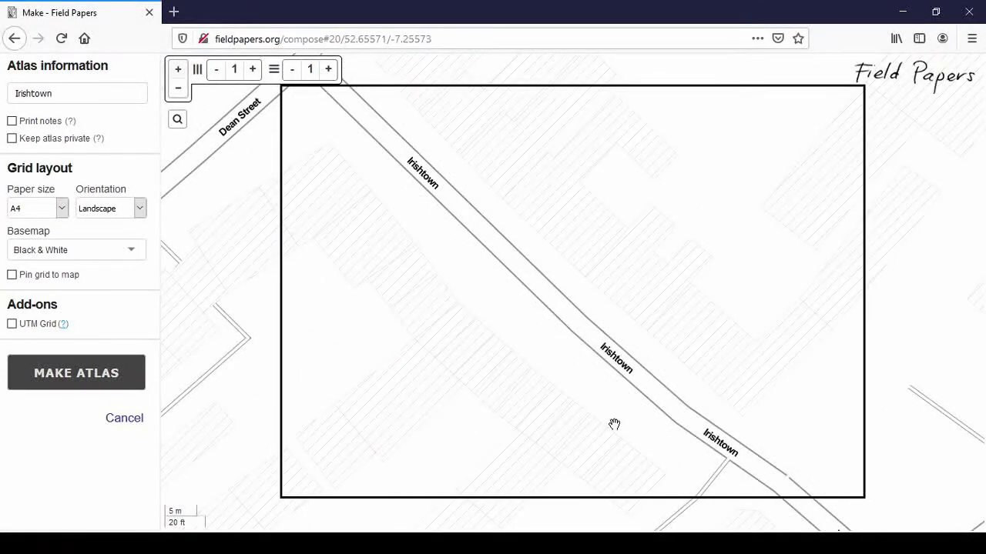
pyautogui.moveTo(614, 424); pyautogui.dragTo(654, 440)
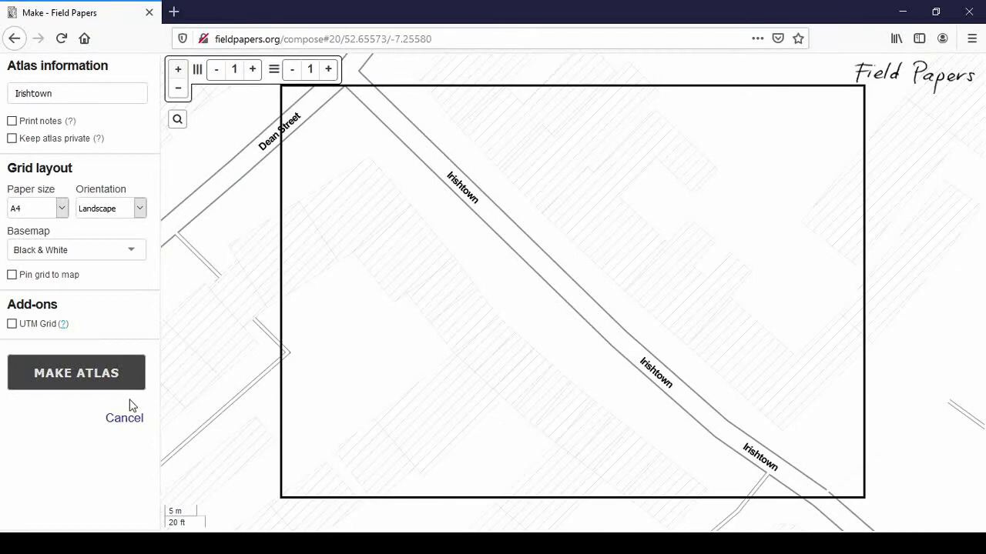
pyautogui.click(82, 381)
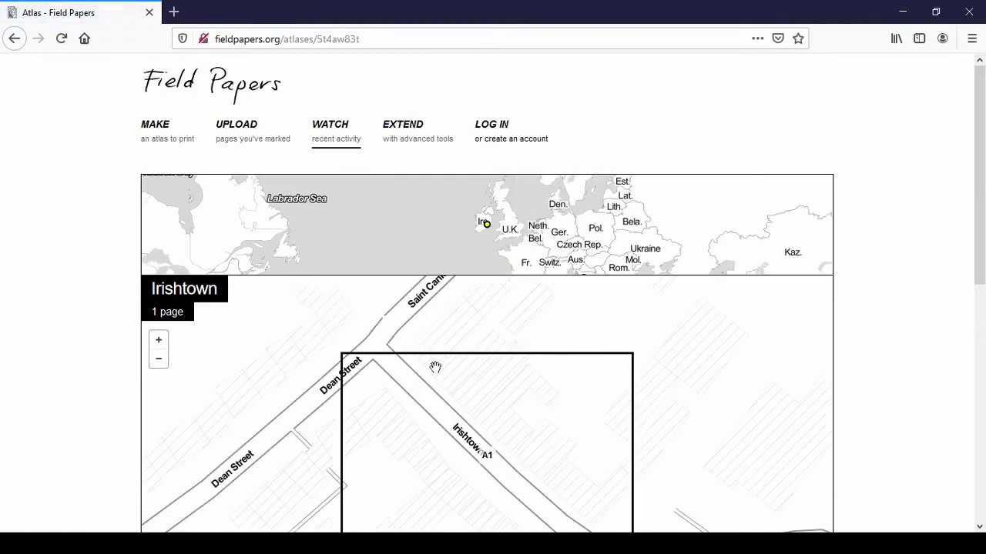
# Step: Scroll the generated atlas page and zoom its overview map from Europe in to Ireland and the town
pyautogui.scroll(-2, 951, 237)
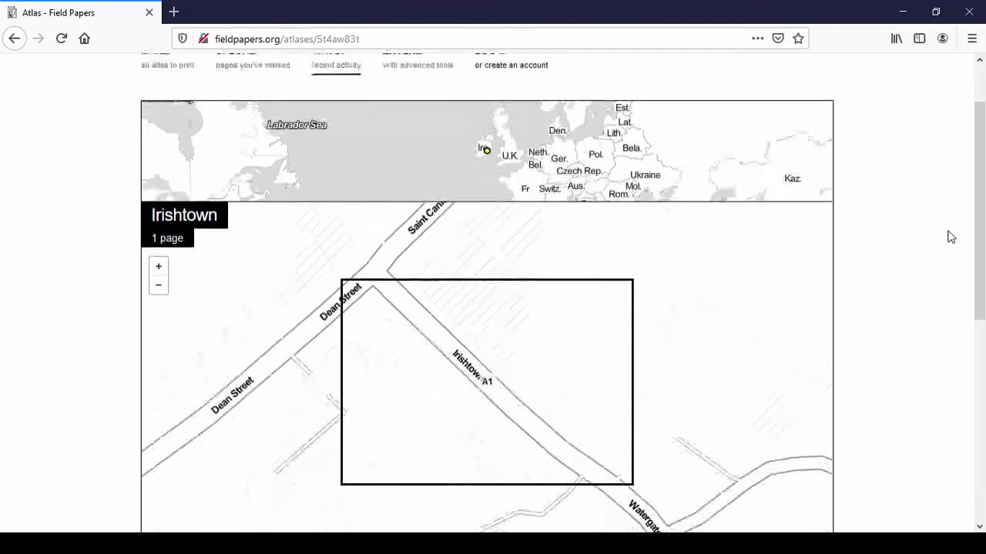
pyautogui.scroll(-2, 951, 238)
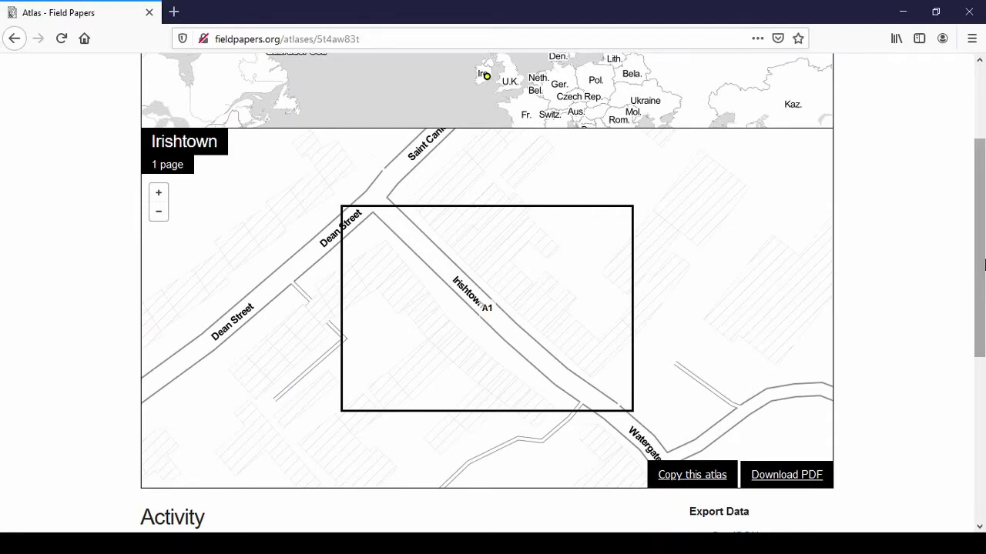
pyautogui.moveTo(976, 243); pyautogui.dragTo(980, 213)
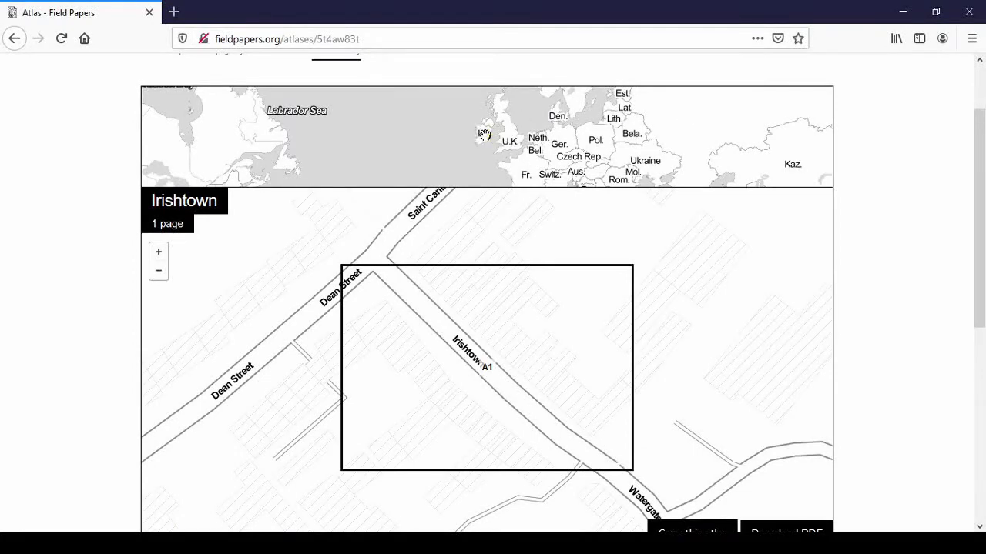
pyautogui.doubleClick(486, 132)
pyautogui.doubleClick(488, 136)
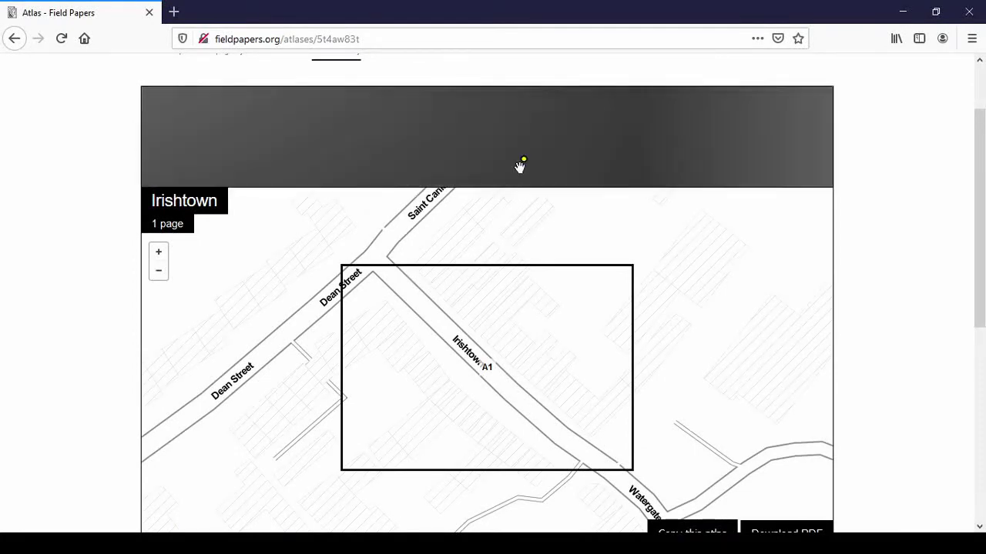
pyautogui.doubleClick(527, 151)
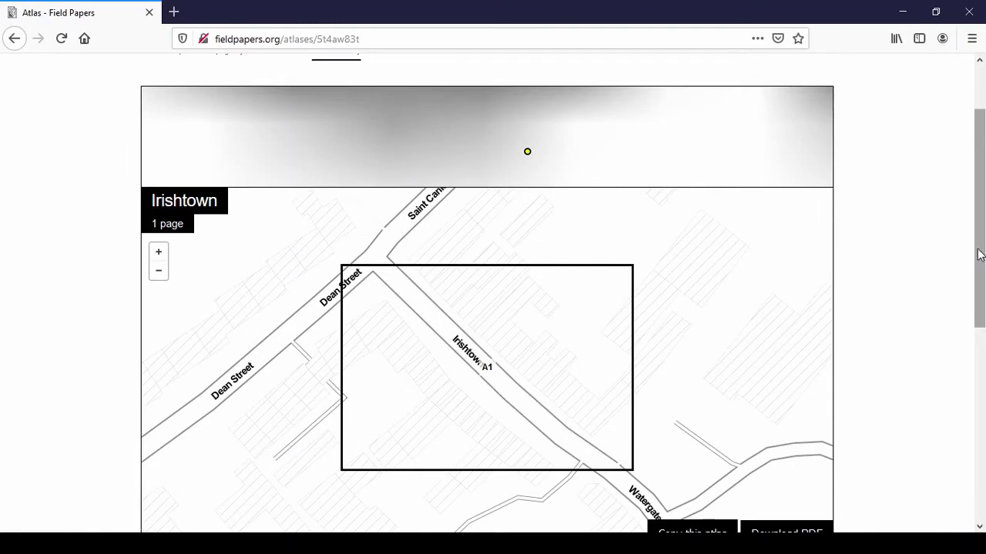
pyautogui.scroll(-2, 962, 246)
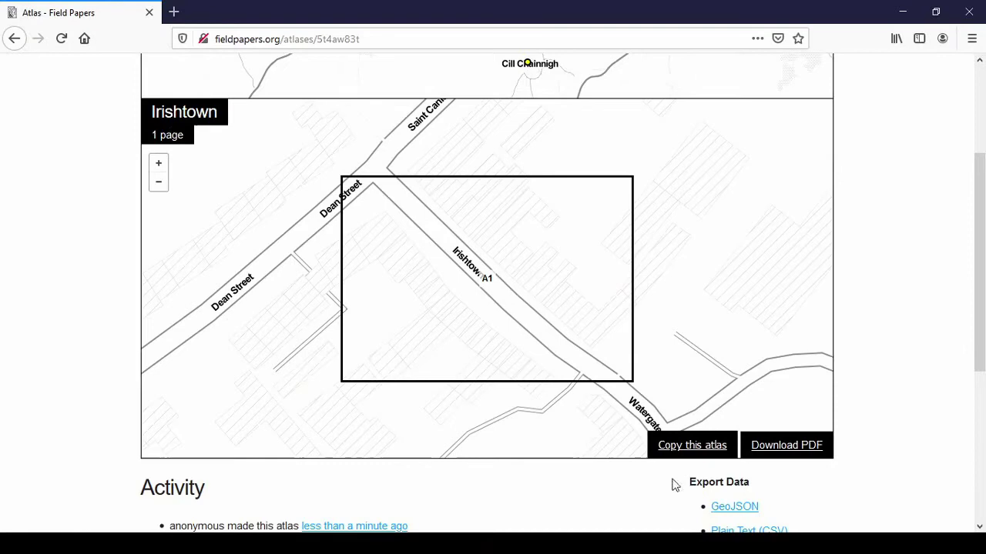
# Step: Download the Irishtown atlas PDF and select its web address without the A1 suffix
pyautogui.click(806, 451)
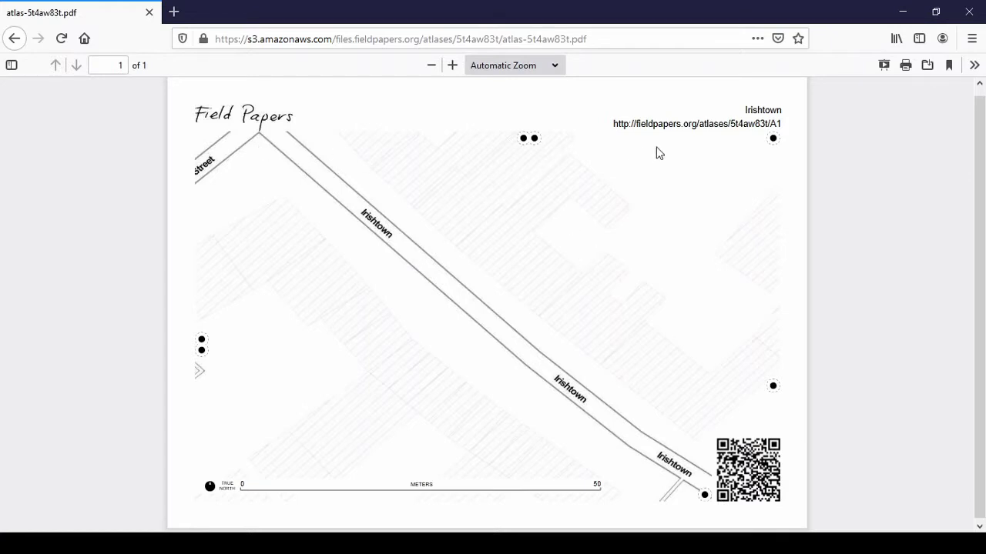
pyautogui.moveTo(745, 117); pyautogui.dragTo(778, 109)
pyautogui.click(776, 109)
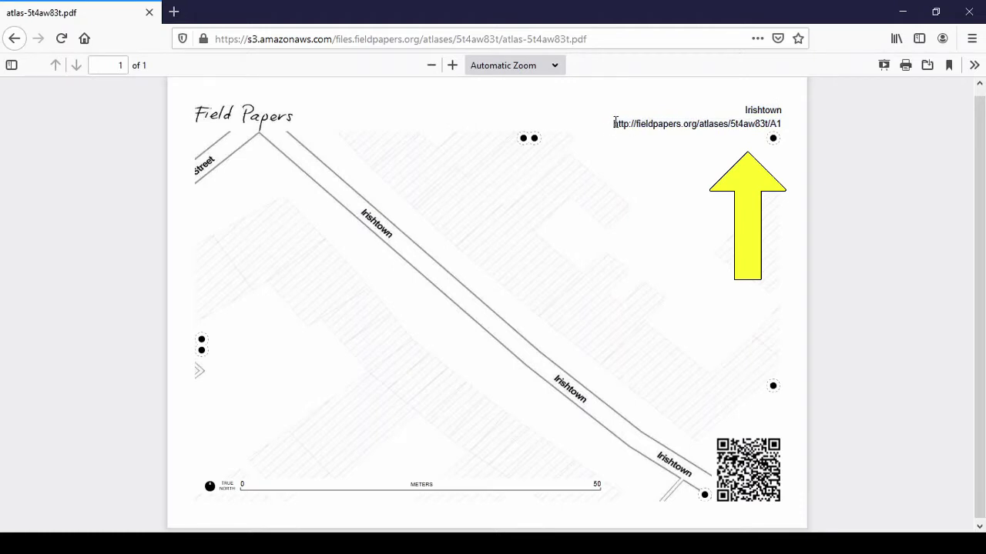
pyautogui.moveTo(614, 123); pyautogui.dragTo(788, 125)
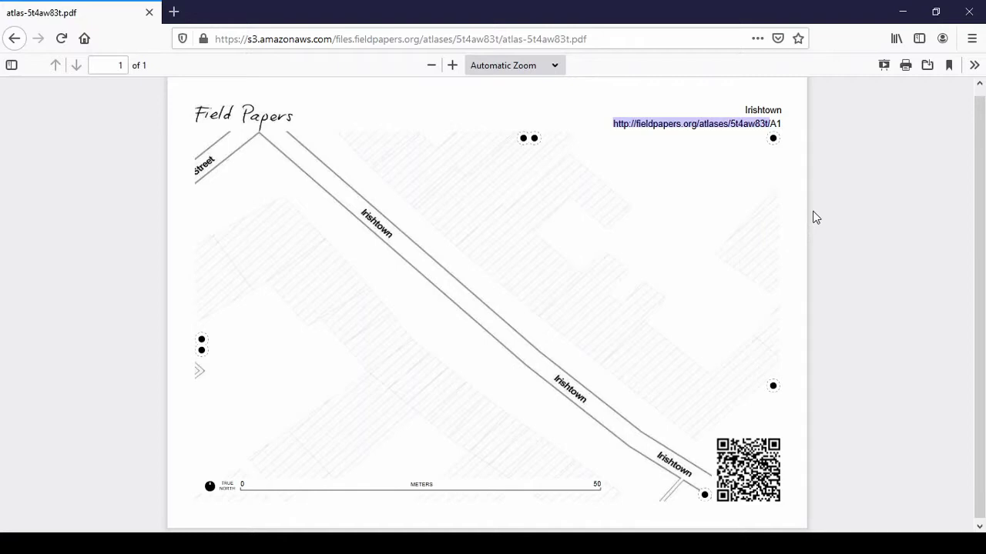
pyautogui.scroll(-1, 717, 257)
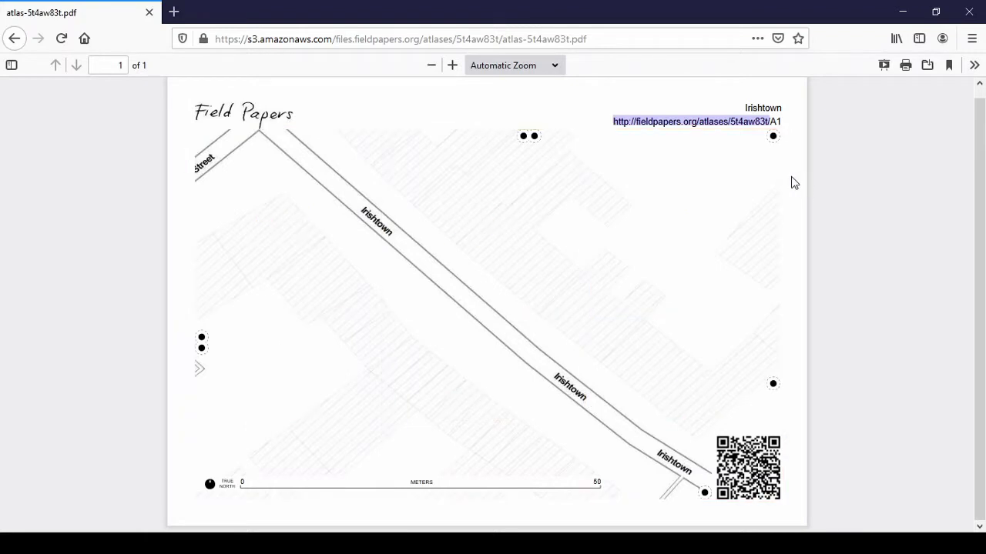
# Step: Deselect the atlas web address in the Irishtown PDF
pyautogui.click(443, 163)
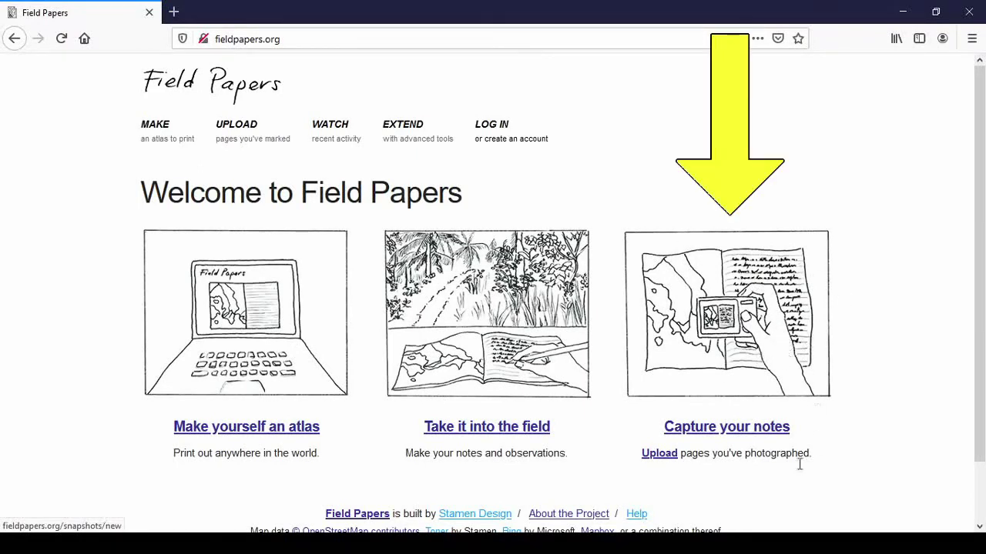
# Step: Upload the Irishtown scan from the scanned fieldpapers folder to Field Papers
pyautogui.click(662, 455)
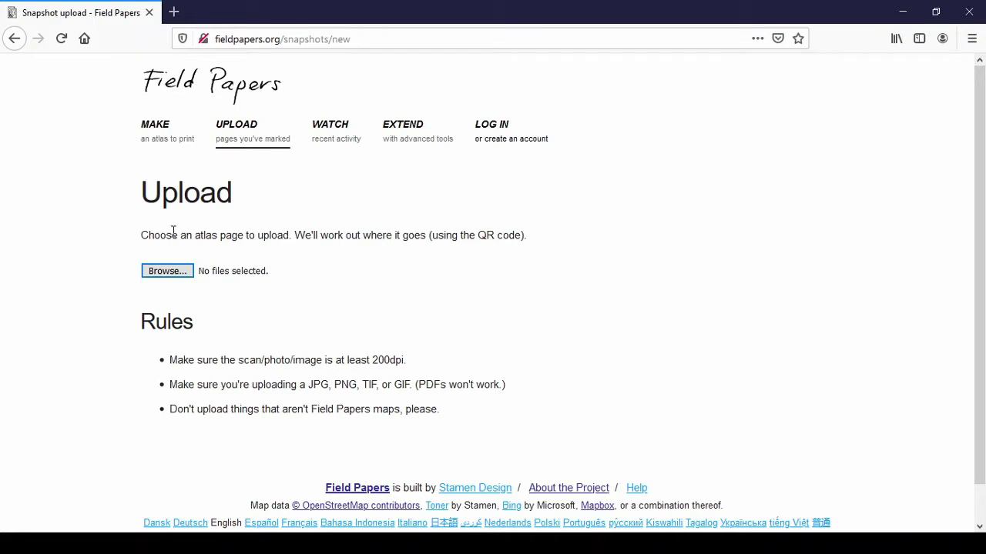
pyautogui.click(167, 273)
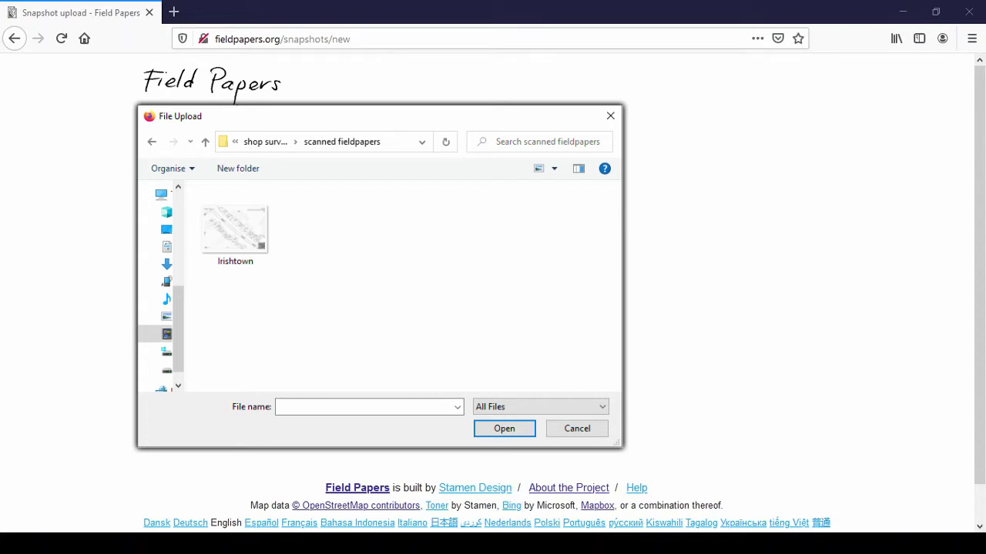
pyautogui.press('Escape')
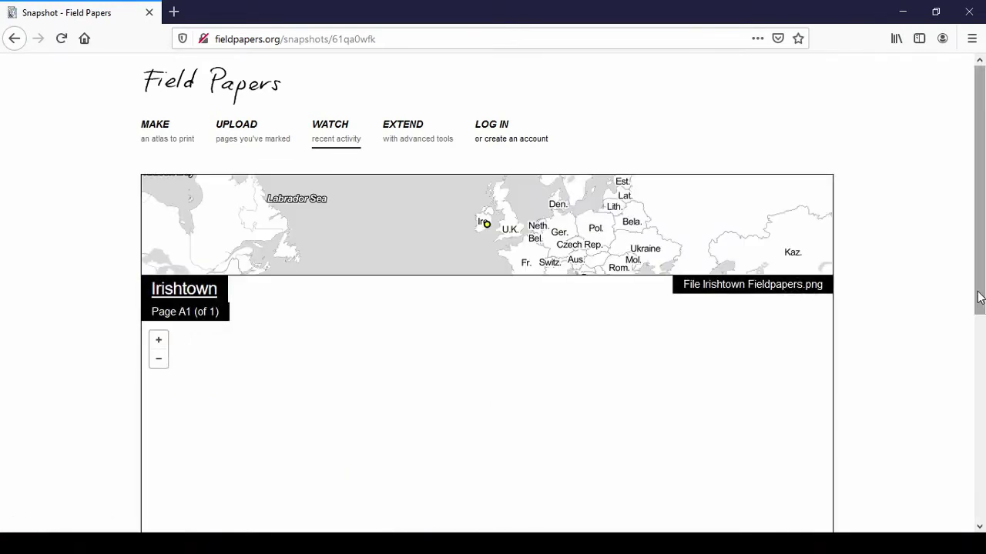
# Step: Scroll through the uploaded Irishtown Page A1 snapshot to view the scanned map
pyautogui.scroll(-3, 979, 298)
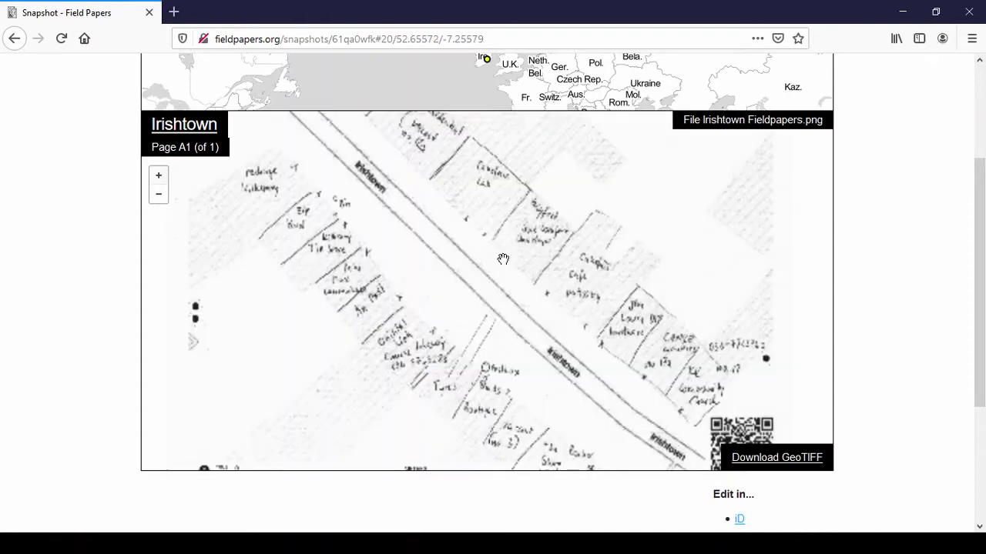
pyautogui.scroll(-3, 951, 341)
pyautogui.scroll(2, 954, 340)
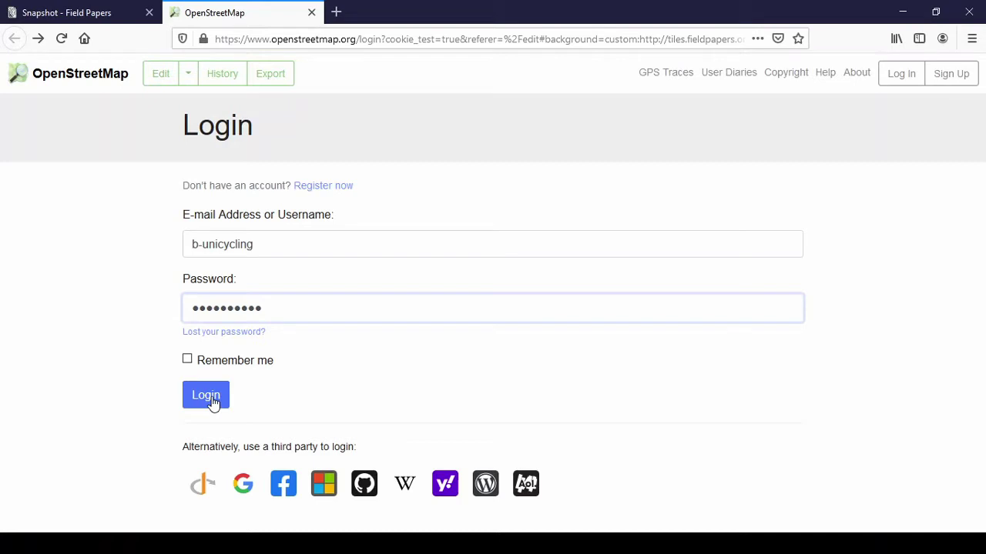
# Step: Log in to OpenStreetMap with the entered username and password
pyautogui.click(206, 396)
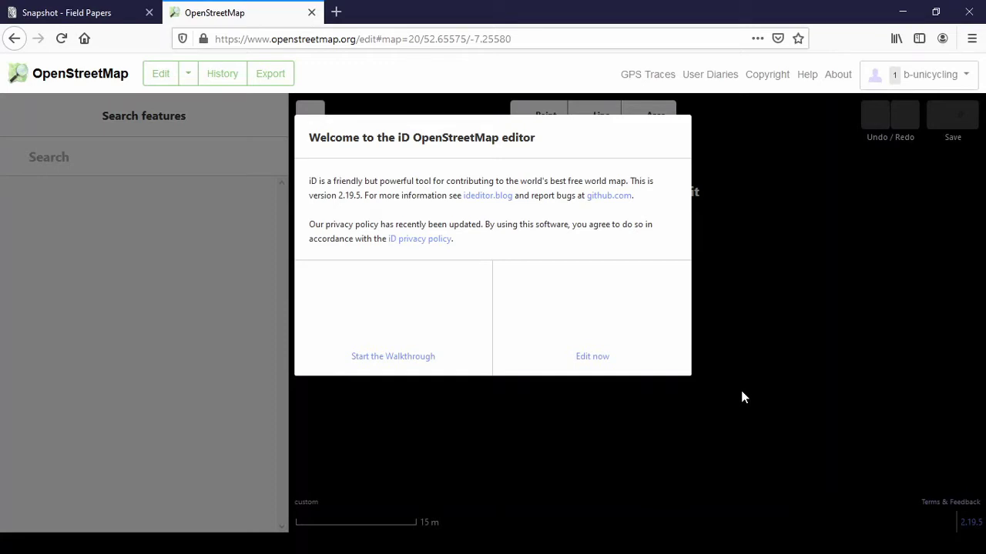
# Step: Dismiss the iD welcome dialog, inspect the Irishtown footpath, then zoom back in on the shops
pyautogui.click(579, 309)
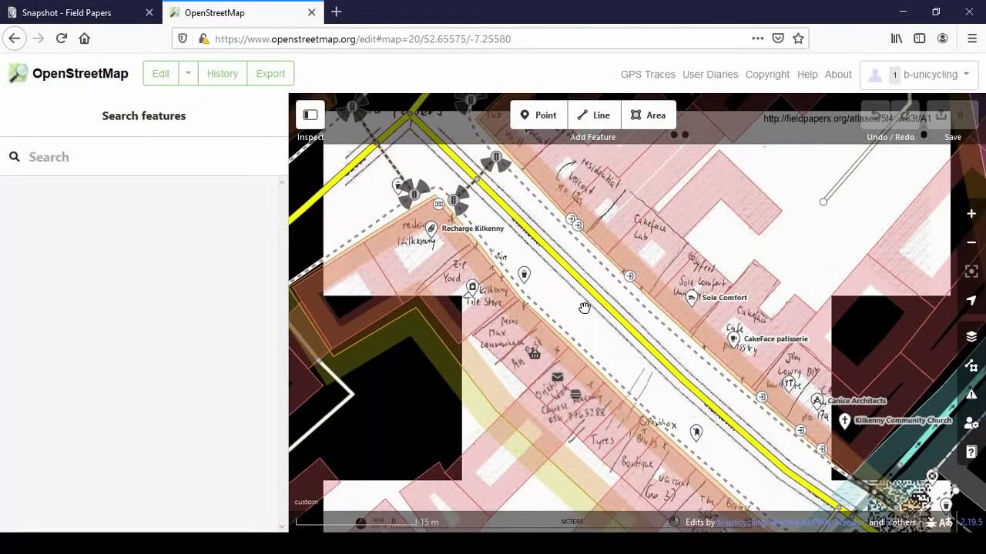
pyautogui.scroll(-2, 597, 323)
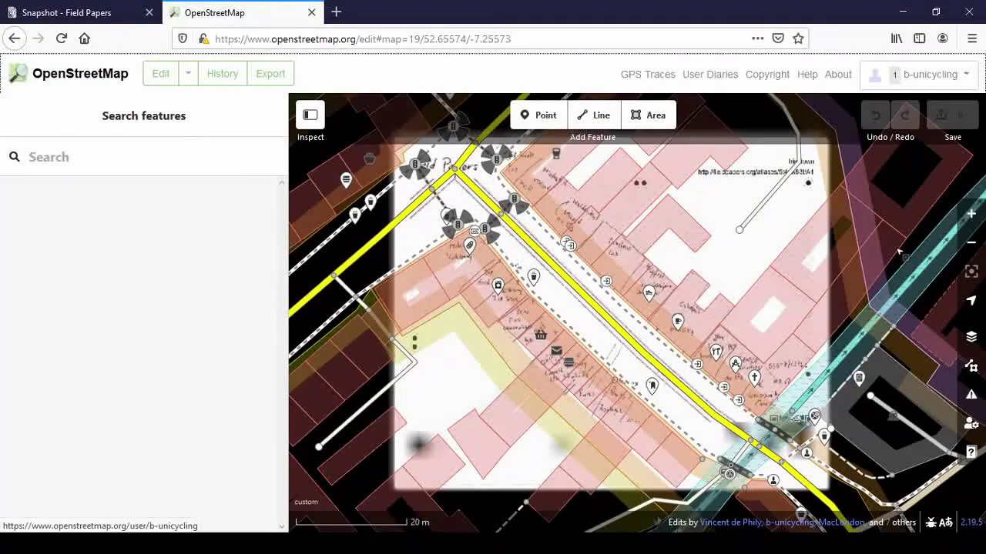
pyautogui.click(708, 446)
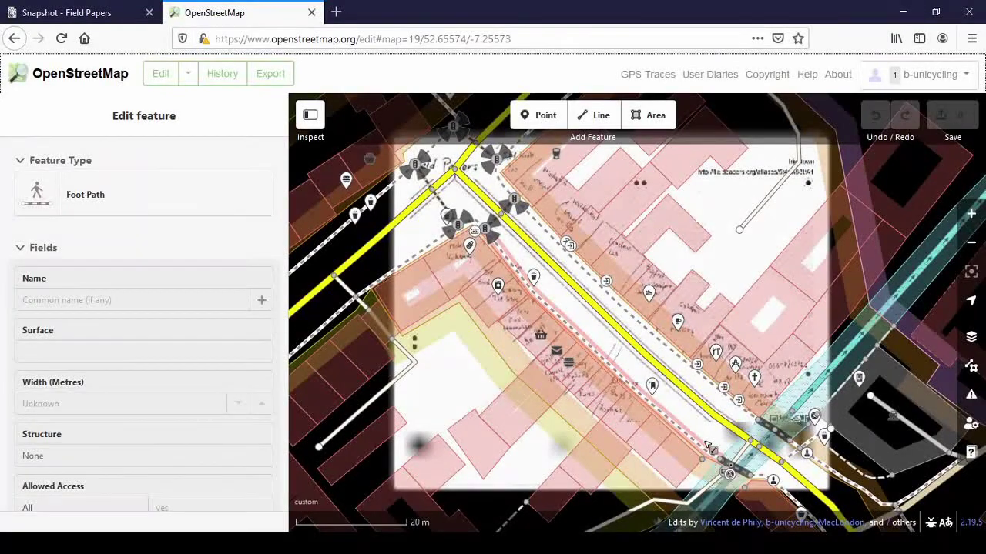
pyautogui.doubleClick(686, 422)
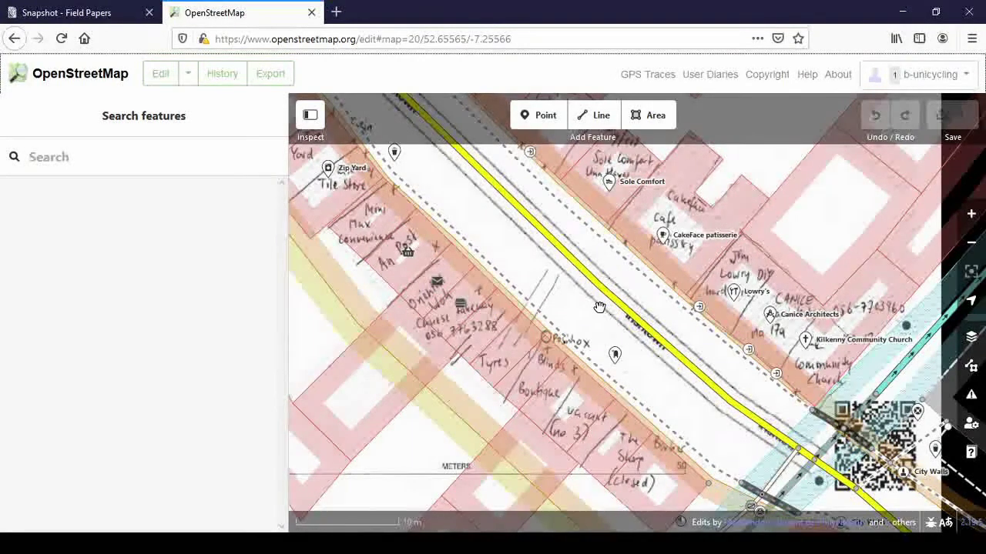
# Step: Keep the Field Papers scan as the Custom background imagery
pyautogui.press('b')
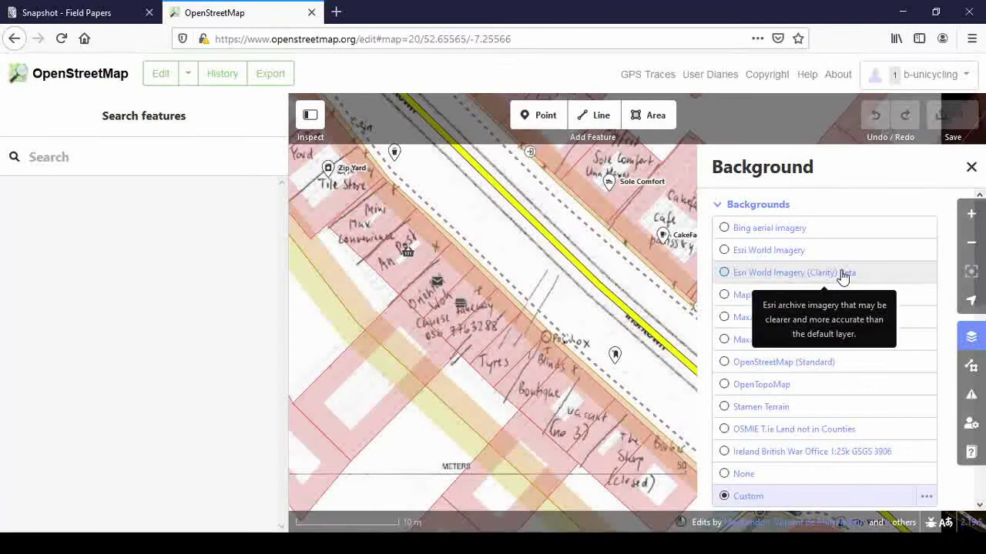
pyautogui.click(724, 496)
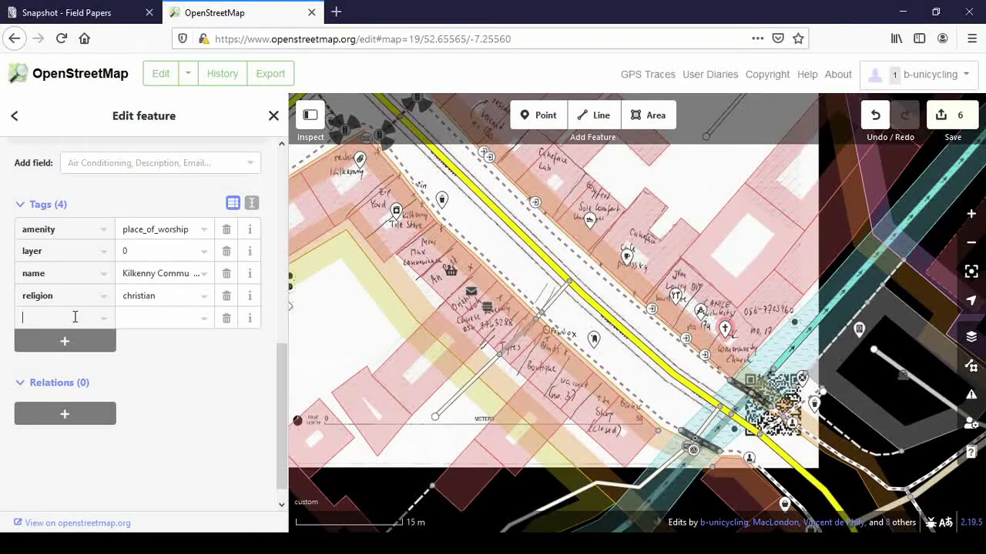
# Step: Paste the church's phone number into a new phone tag
pyautogui.hotkey('ctrl', 'v')
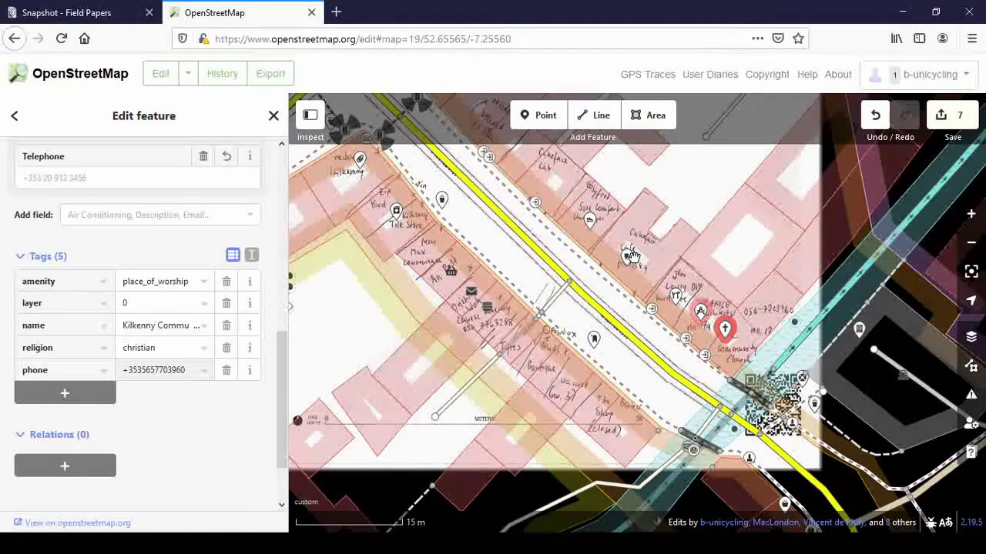
# Step: Pan north and give the northern building the house number 11, Irishtown
pyautogui.moveTo(630, 257); pyautogui.dragTo(678, 389)
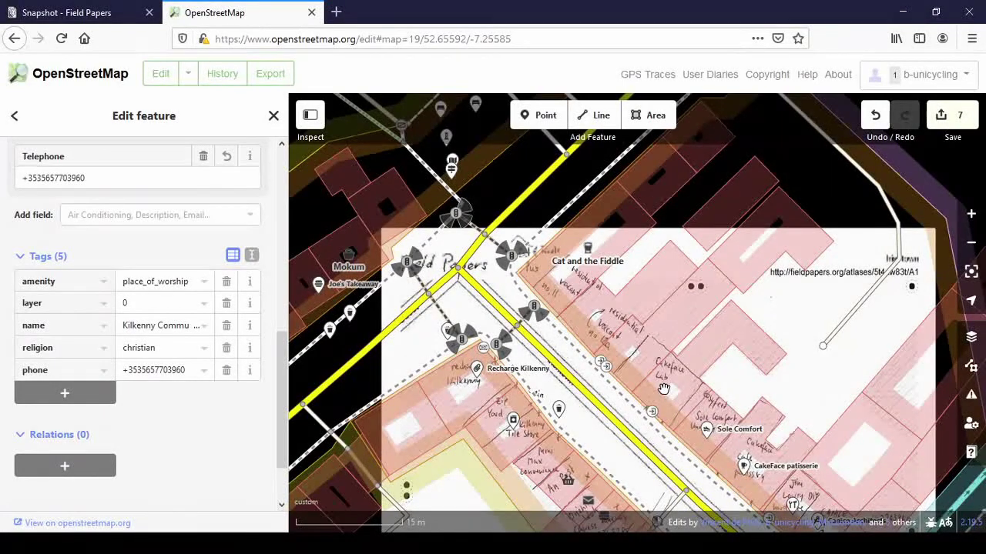
pyautogui.click(658, 266)
pyautogui.click(31, 289)
pyautogui.write('11')
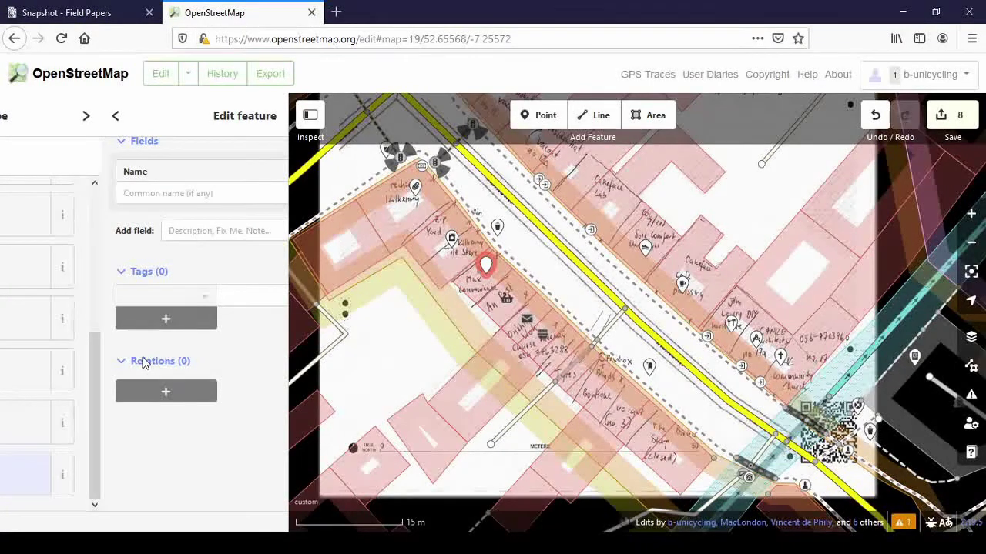
# Step: Enter Point add mode on the Mini Max stretch of the scan
pyautogui.press('1')
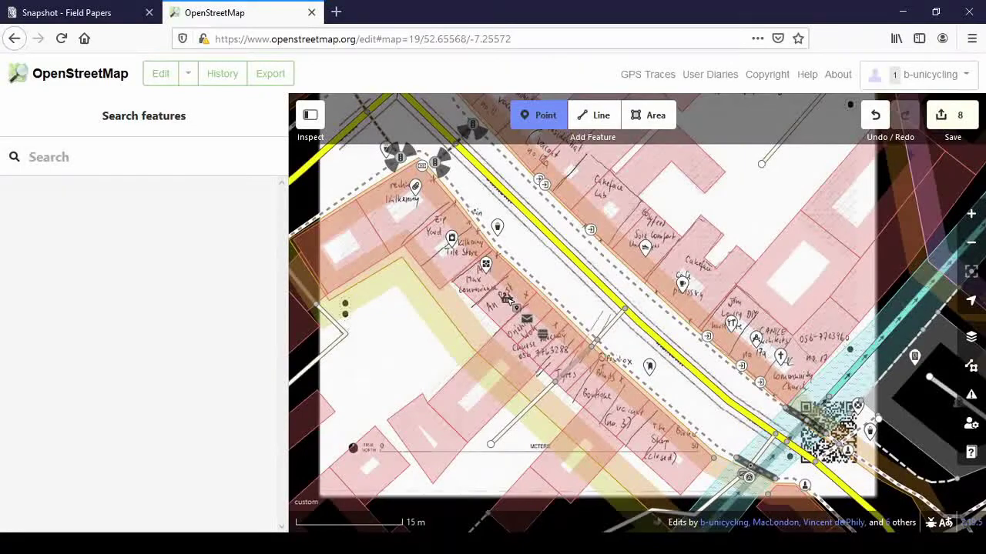
# Step: Place the Mini Max convenience store point, then select the Oriental Wok building
pyautogui.click(506, 298)
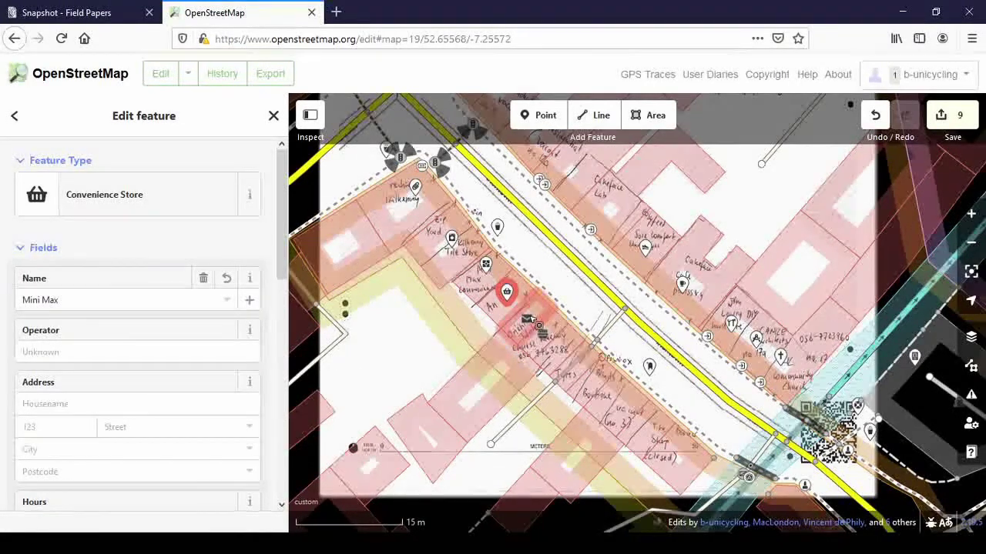
pyautogui.scroll(5, 532, 322)
pyautogui.click(537, 325)
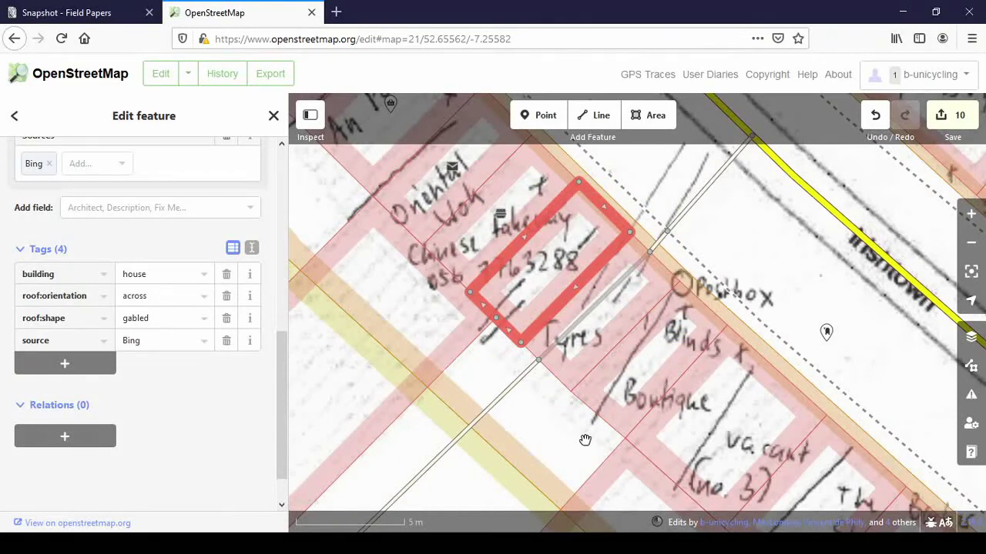
# Step: Deselect the Oriental Wok building and pan the map toward the Postbox and Irishtown
pyautogui.click(585, 440)
pyautogui.moveTo(849, 358); pyautogui.dragTo(637, 435)
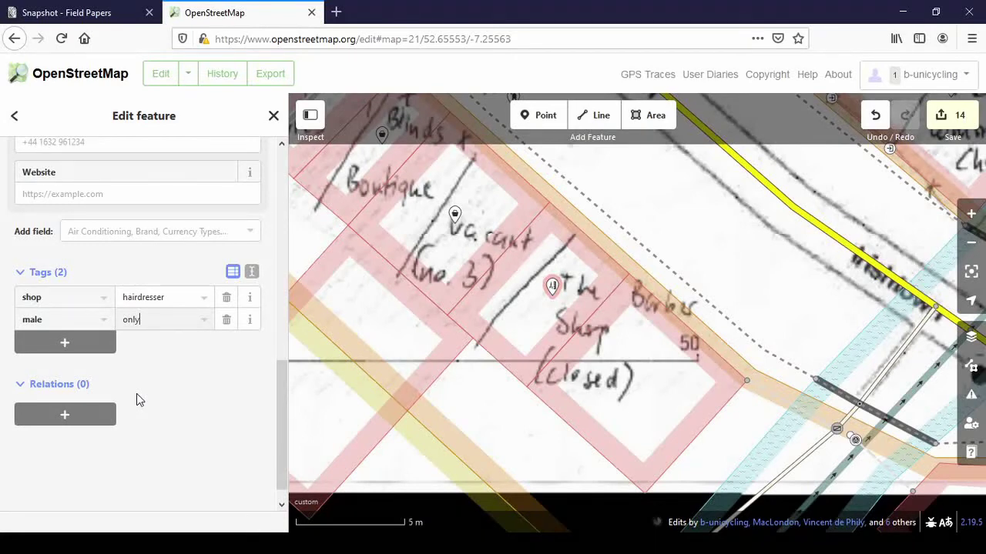
# Step: Zoom the map out after mapping the men-only barber shop
pyautogui.scroll(-3, 639, 443)
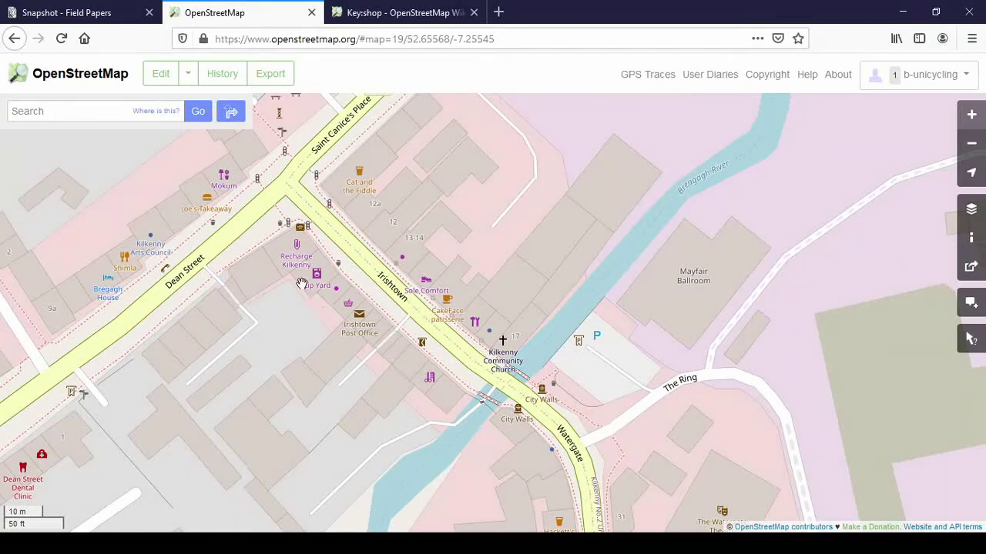
# Step: Switch the map layer to the CyclOSM style
pyautogui.click(971, 208)
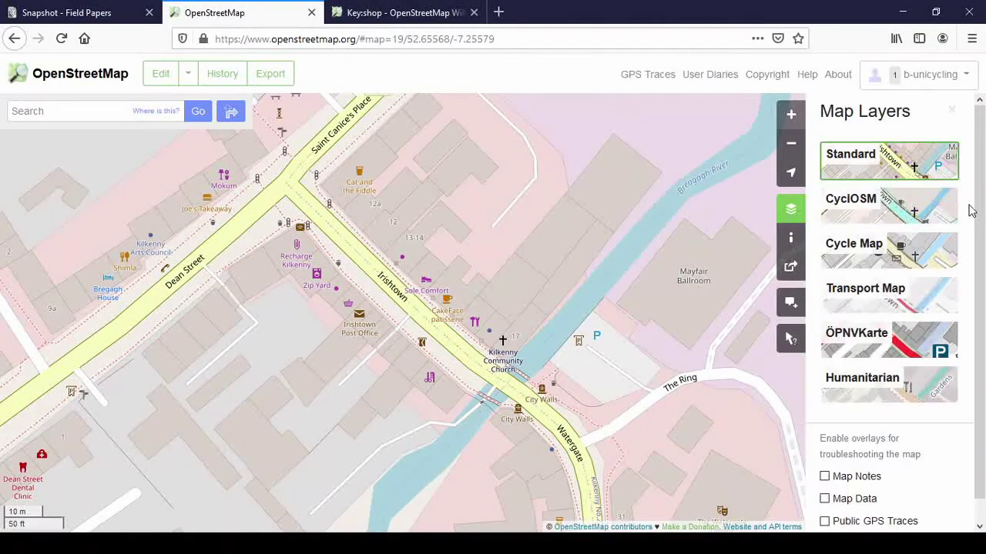
pyautogui.click(897, 214)
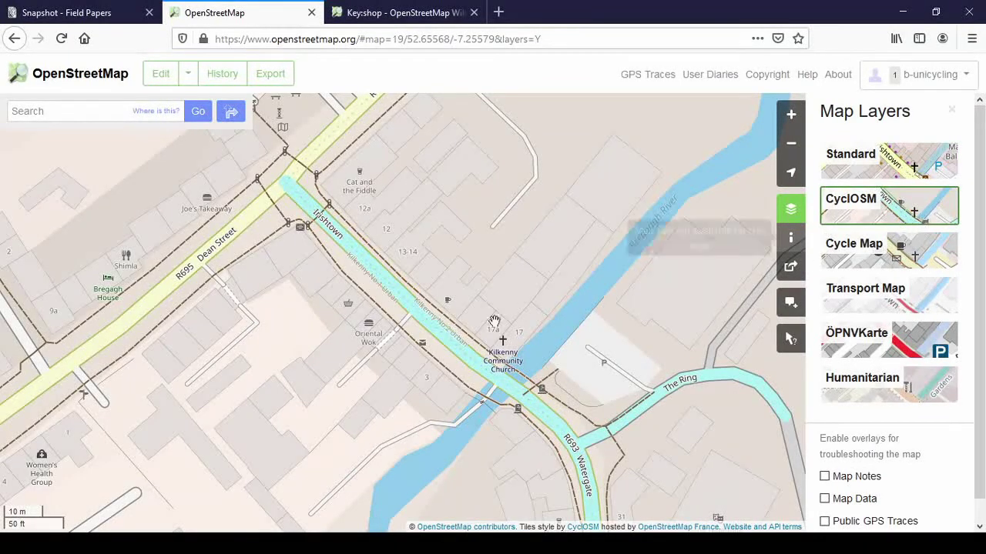
pyautogui.click(949, 114)
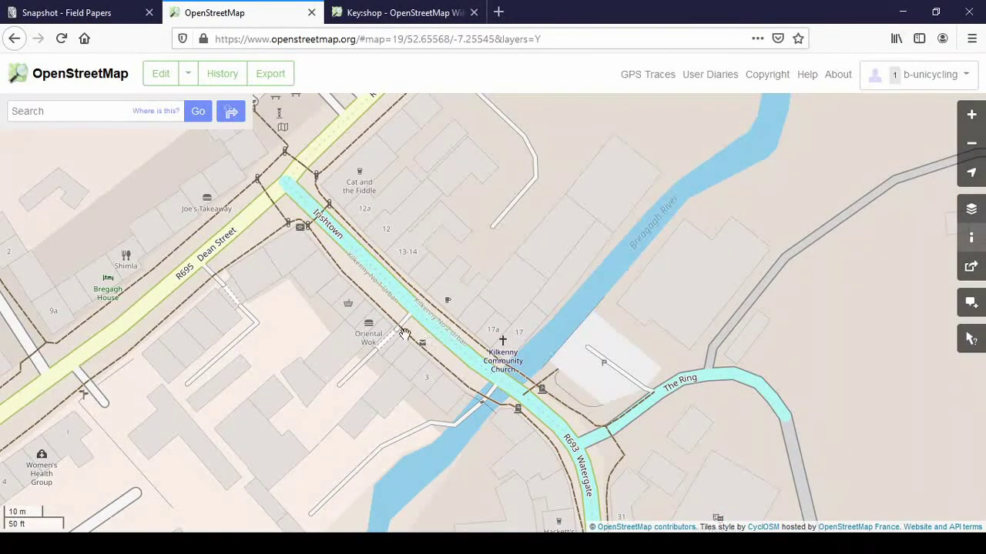
# Step: Zoom in and pan along Irishtown to show Mini Max, Oriental Wok and CakeFace
pyautogui.scroll(1, 368, 323)
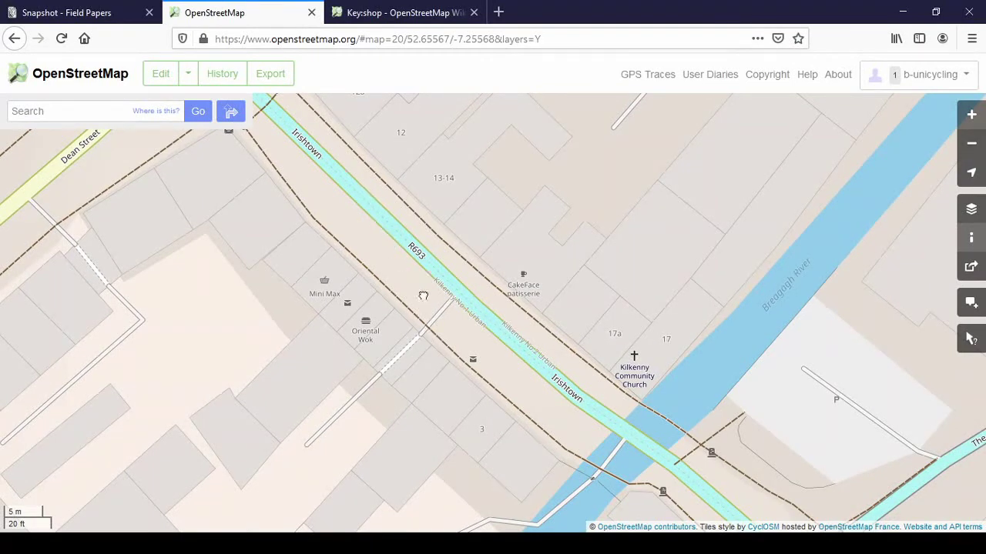
pyautogui.moveTo(422, 296); pyautogui.dragTo(464, 372)
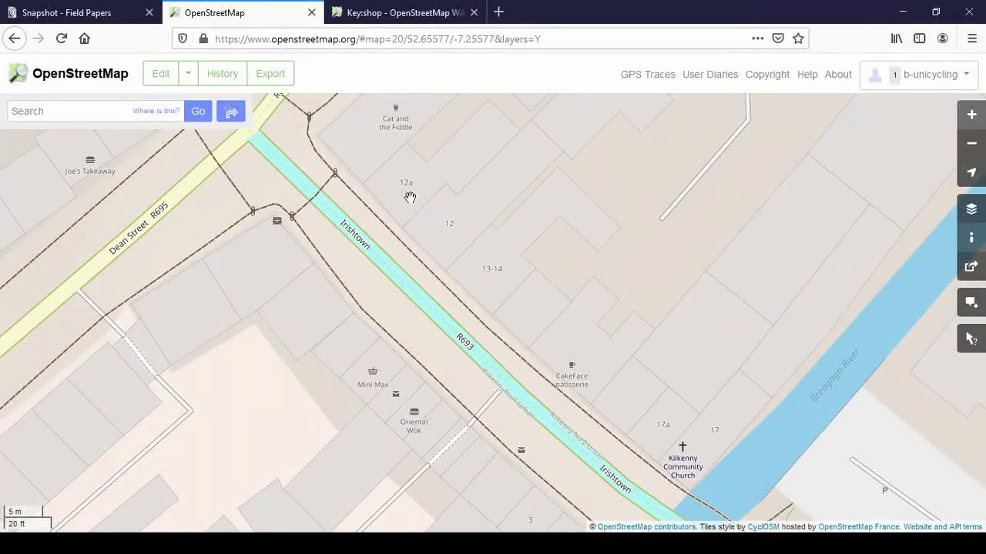
pyautogui.moveTo(590, 475); pyautogui.dragTo(550, 341)
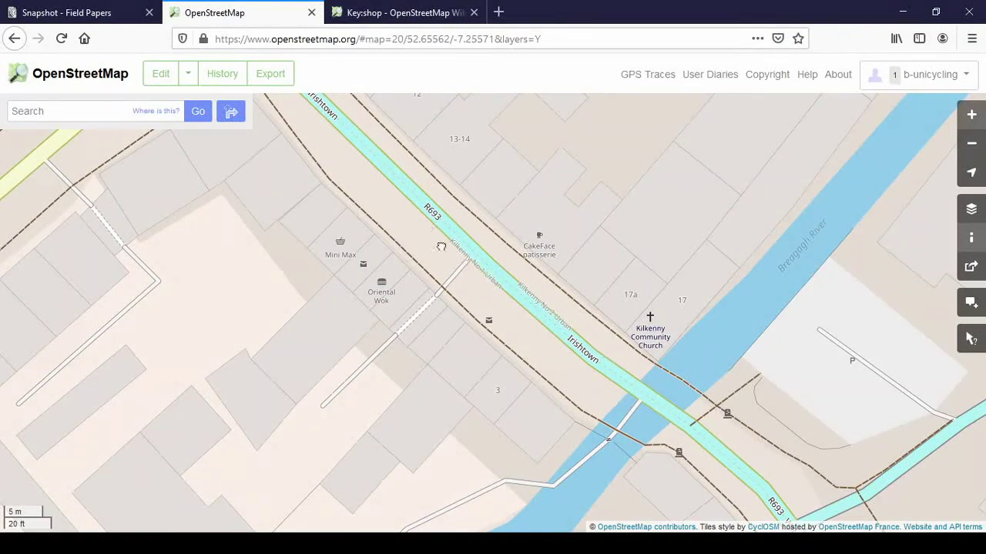
pyautogui.moveTo(438, 247); pyautogui.dragTo(565, 353)
pyautogui.moveTo(566, 354); pyautogui.dragTo(417, 241)
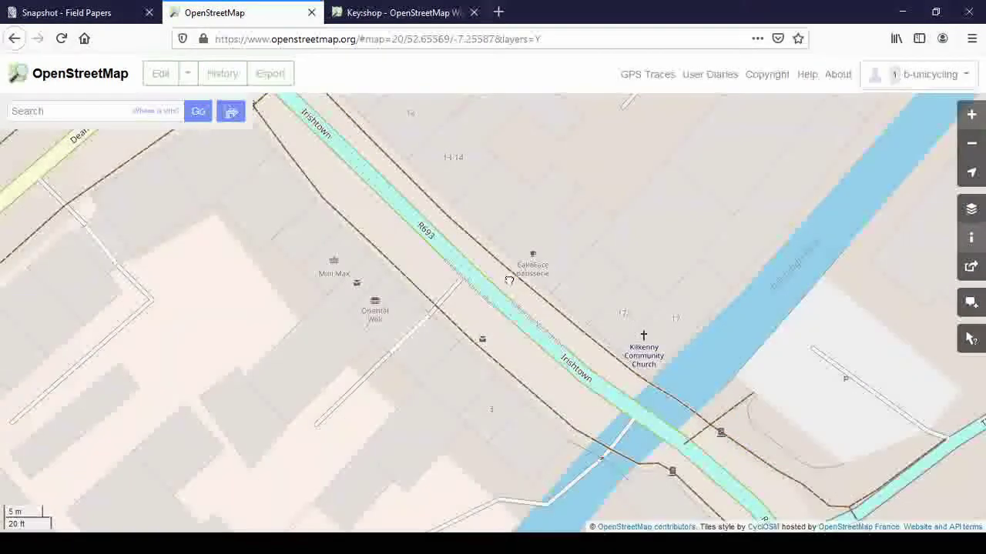
# Step: Switch to the Humanitarian layer, pan to the Dean Street junction and reload with F5
pyautogui.click(970, 206)
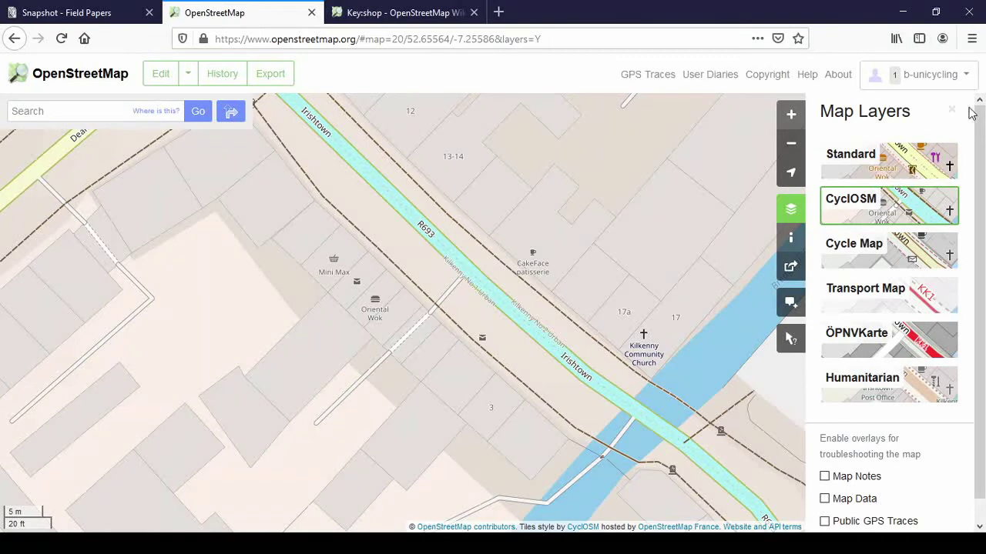
pyautogui.click(901, 385)
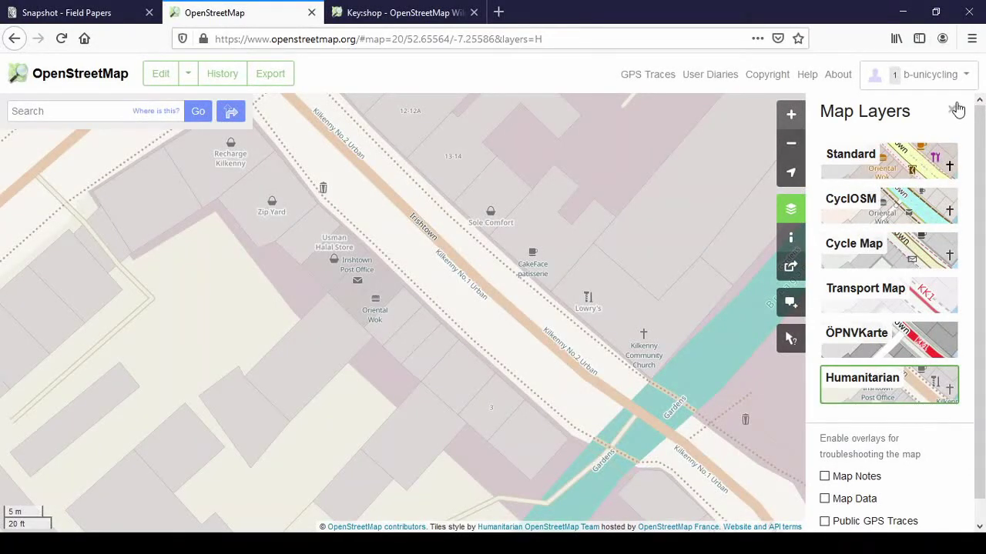
pyautogui.click(791, 208)
pyautogui.moveTo(616, 235); pyautogui.dragTo(668, 355)
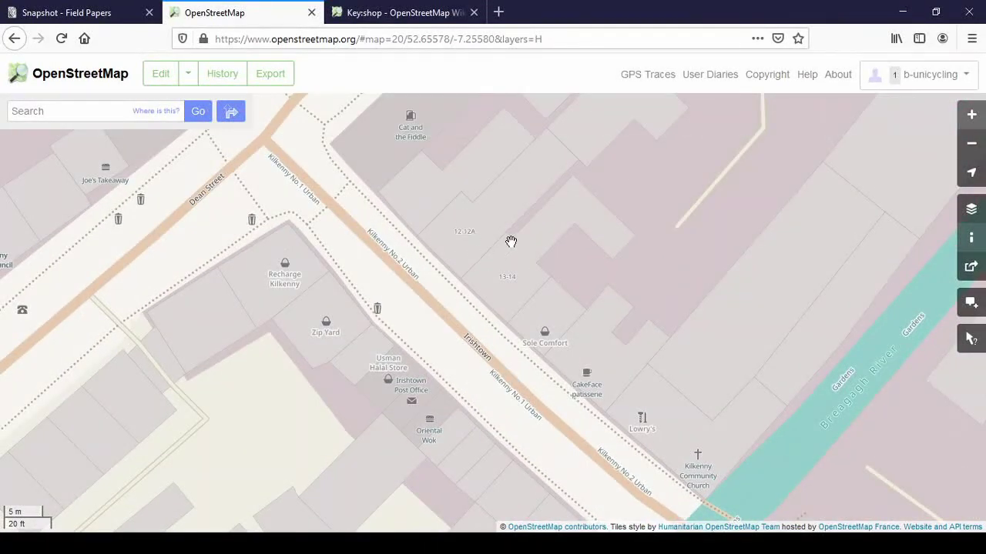
pyautogui.press('F5')
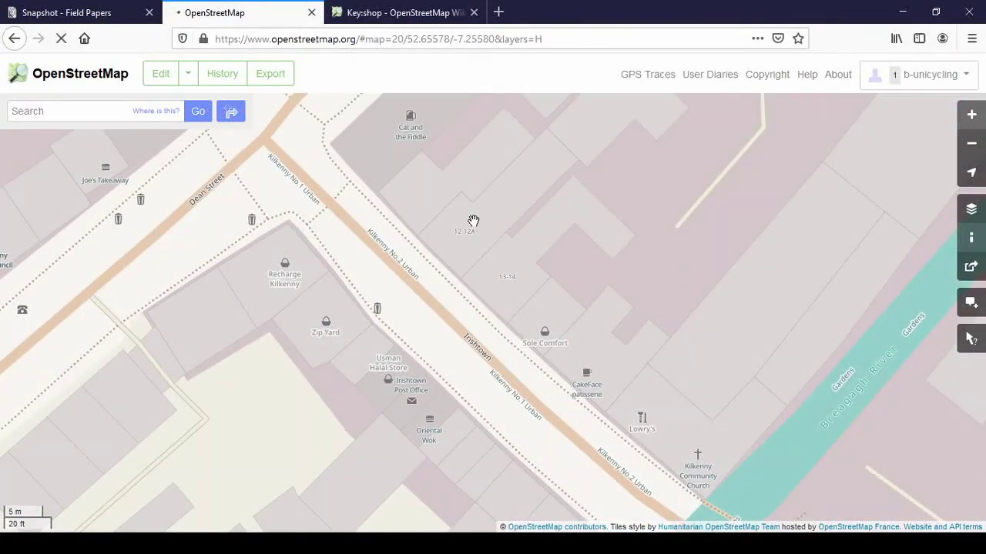